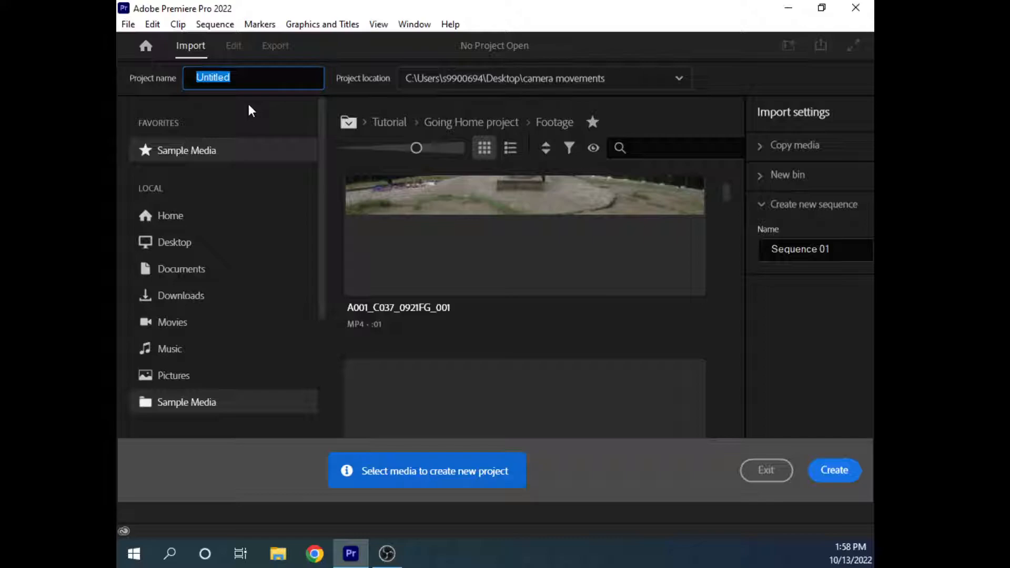
Name the project with the number 7, the surname and "News Story", separated by underscores
key(BackSpace)
key(BackSpace)
key(BackSpace)
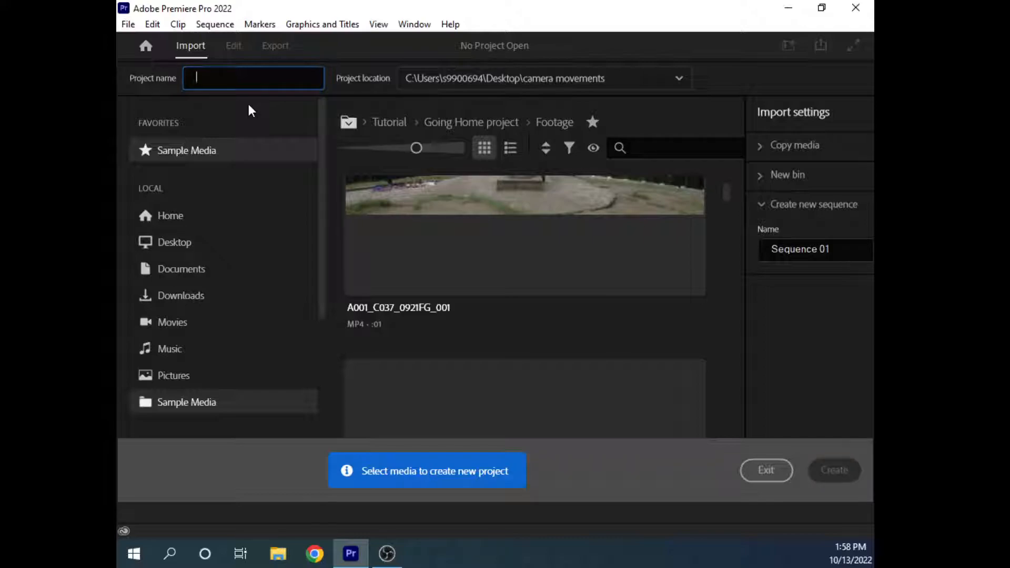
text(7)
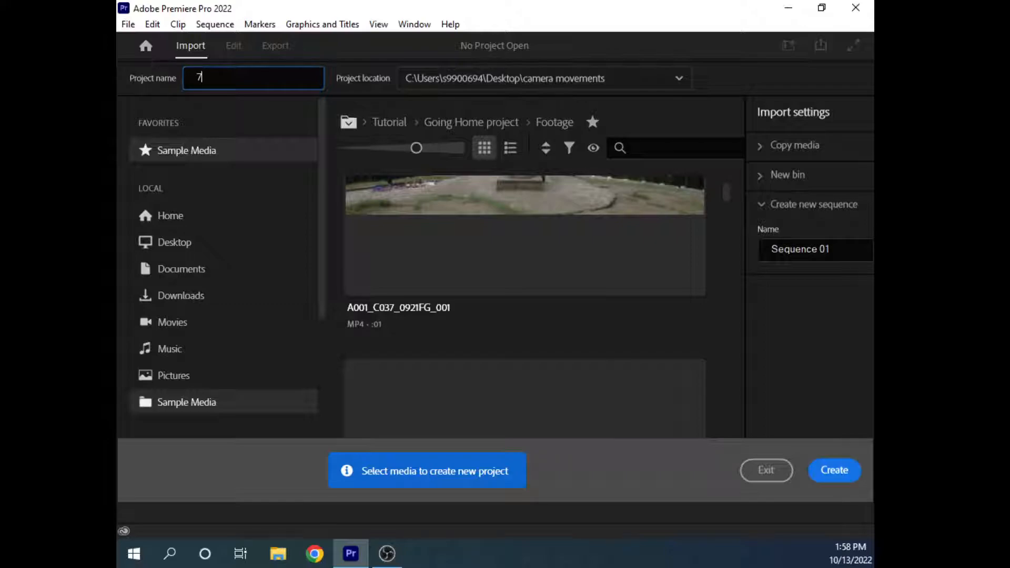
text(_Samue)
text(lson_News)
text( St)
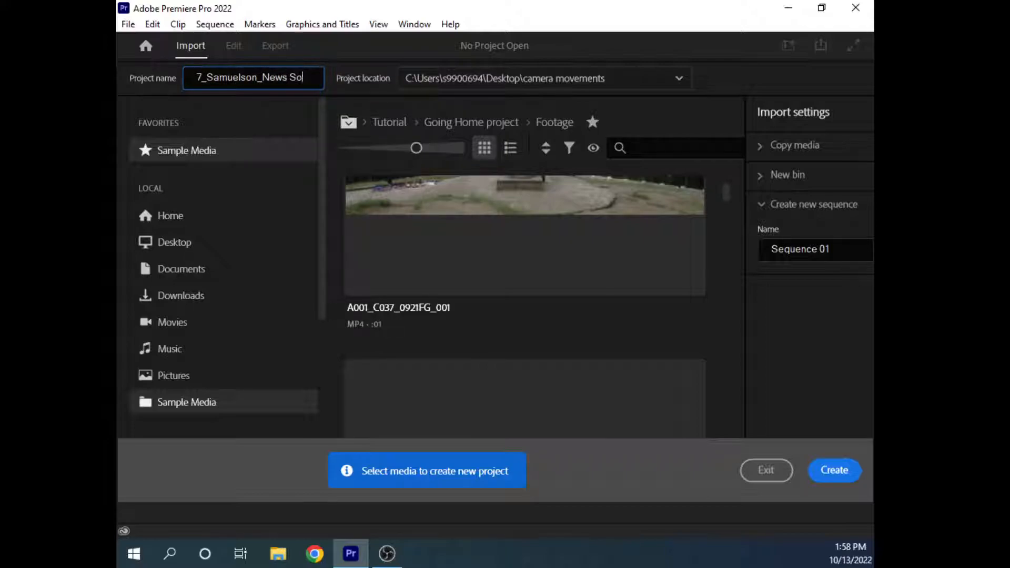
text(ory)
Set the project location to the News Story folder on the Desktop
click(677, 80)
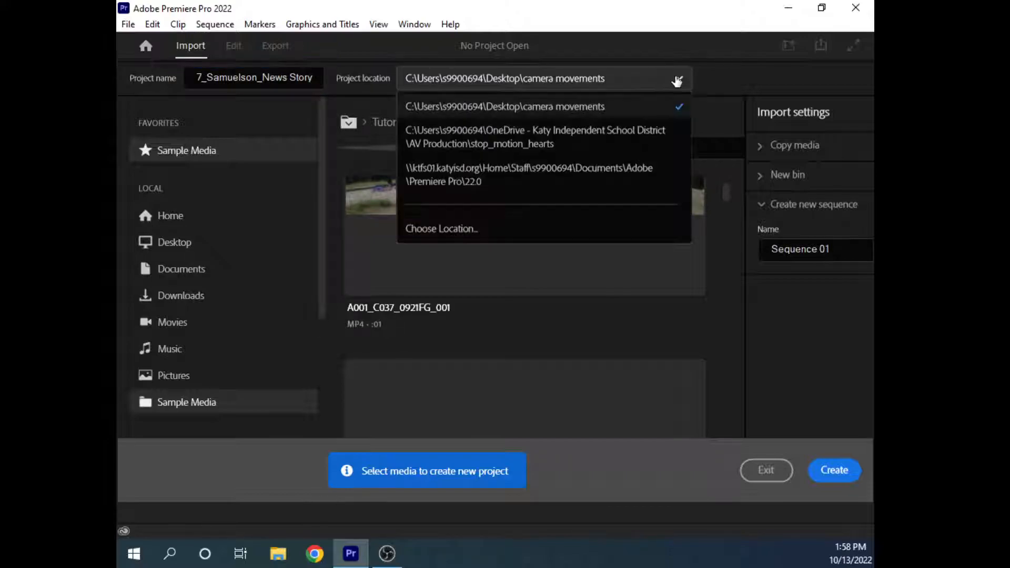
click(457, 227)
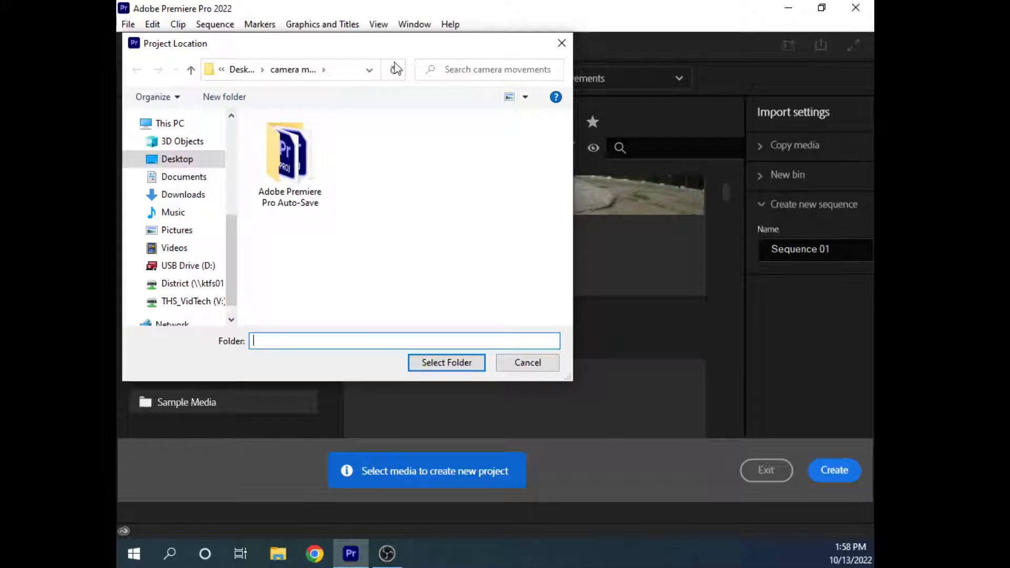
drag(304, 45, 369, 113)
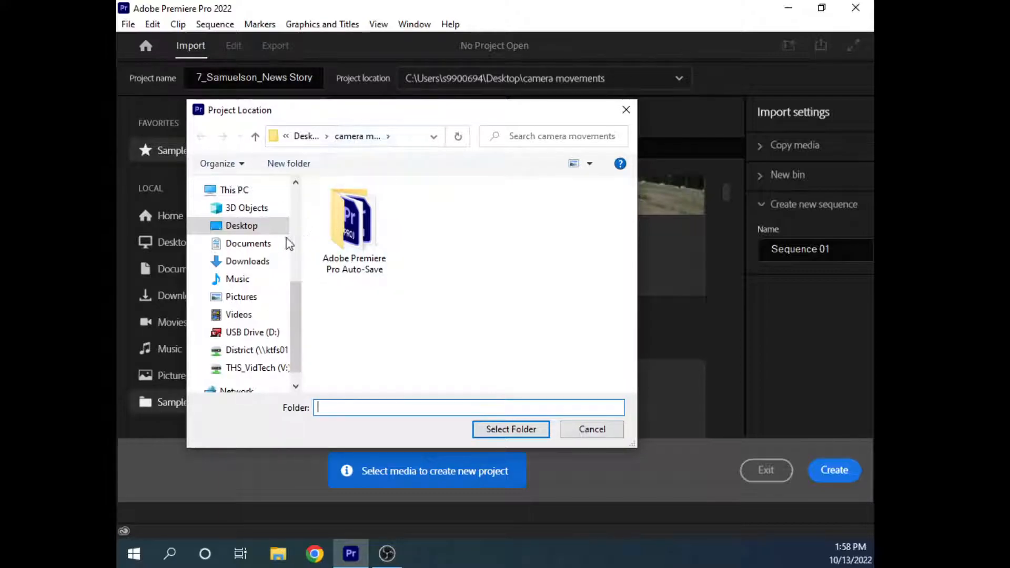
click(256, 226)
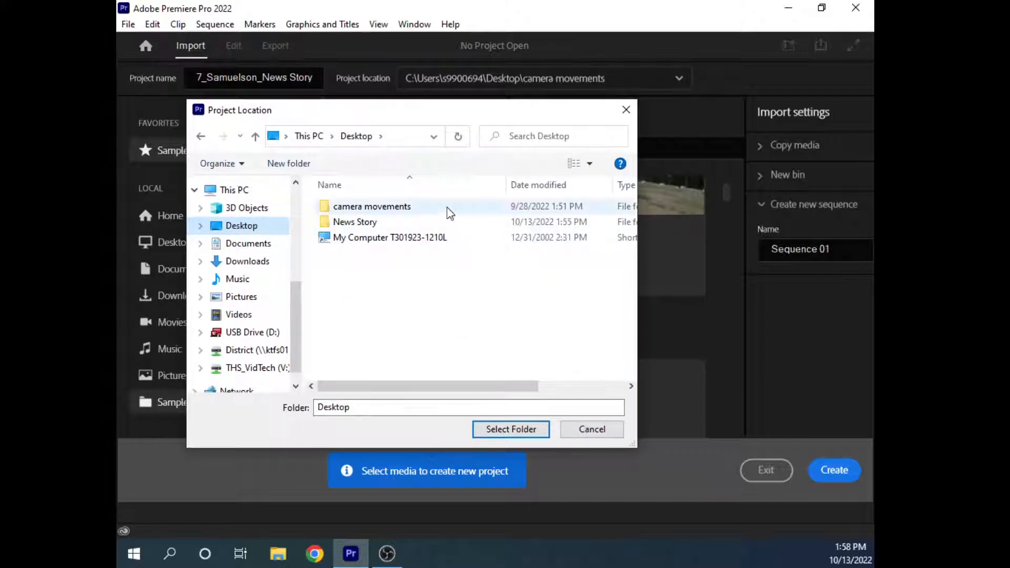
click(357, 224)
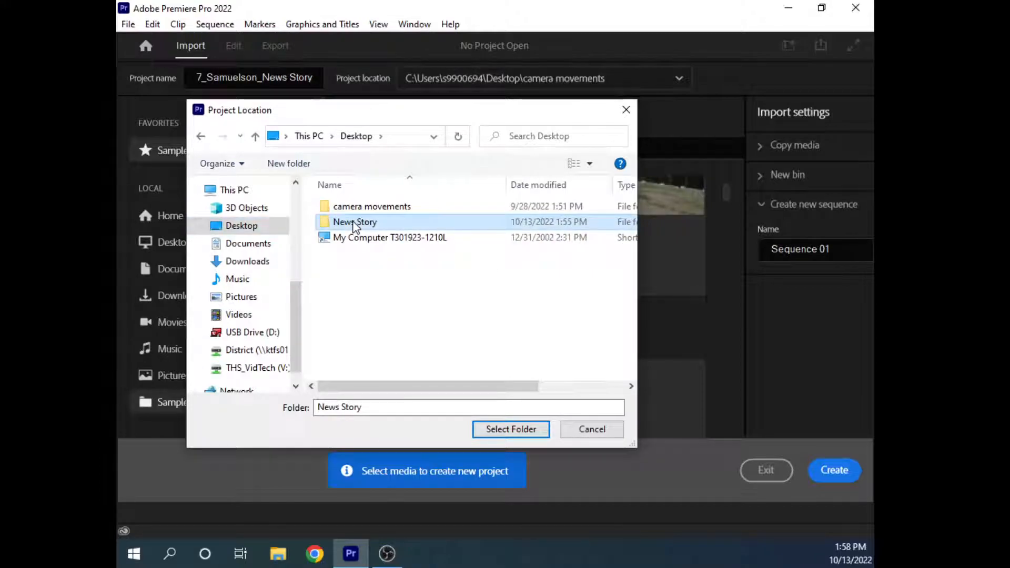
double_click(355, 224)
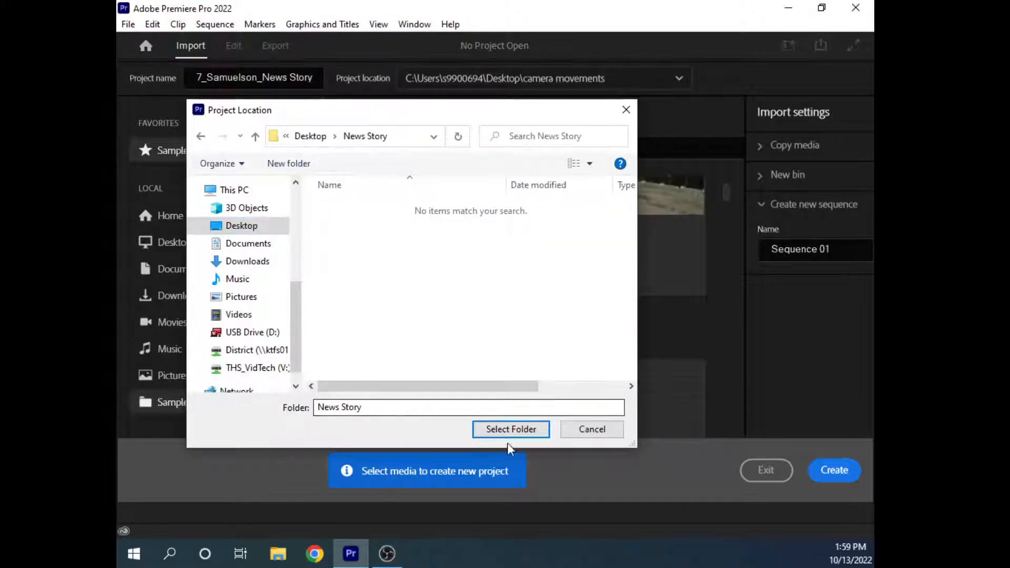
click(518, 432)
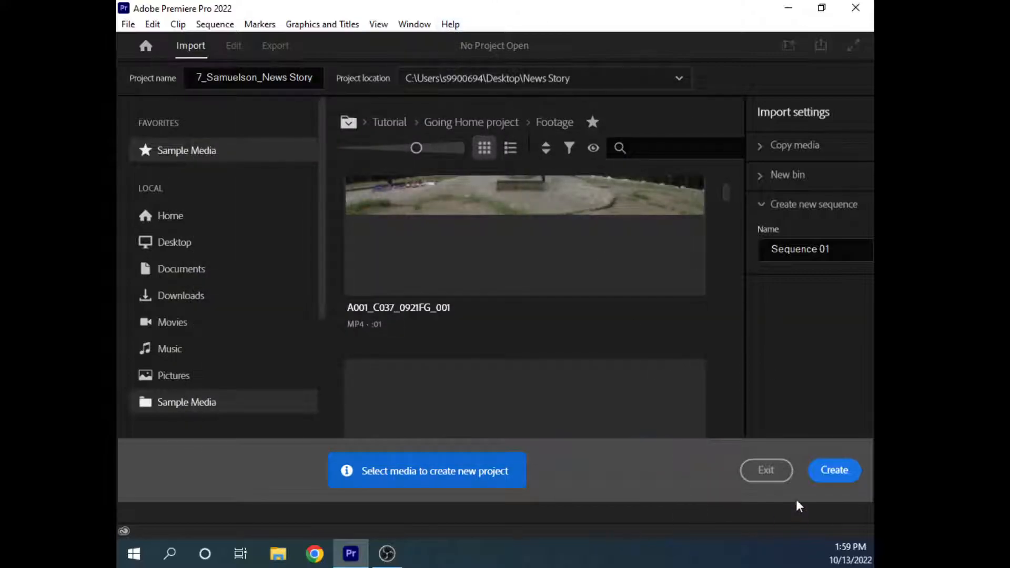
Create the project and switch to the Editing workspace
click(835, 473)
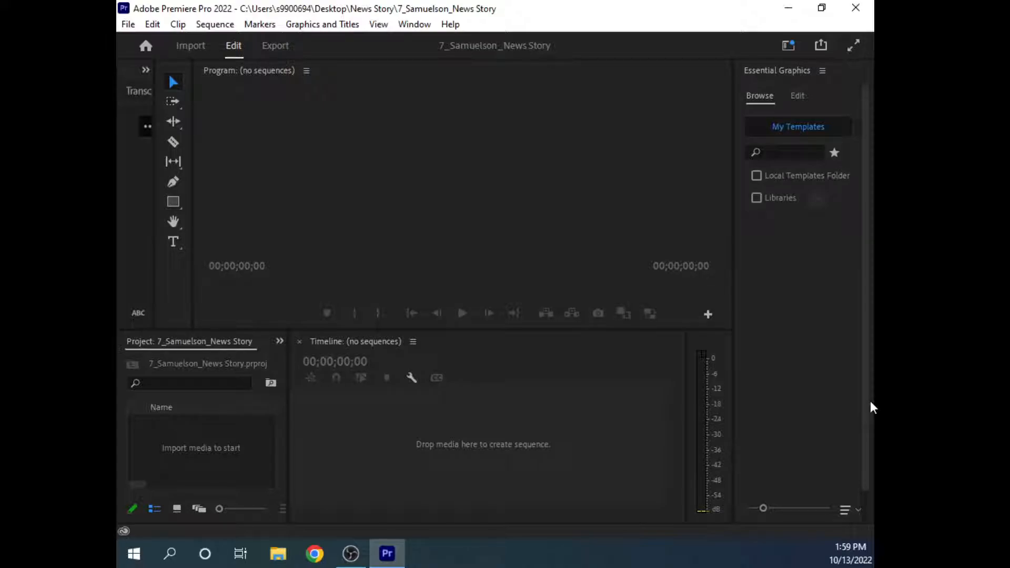
click(415, 24)
mouse_move(436, 15)
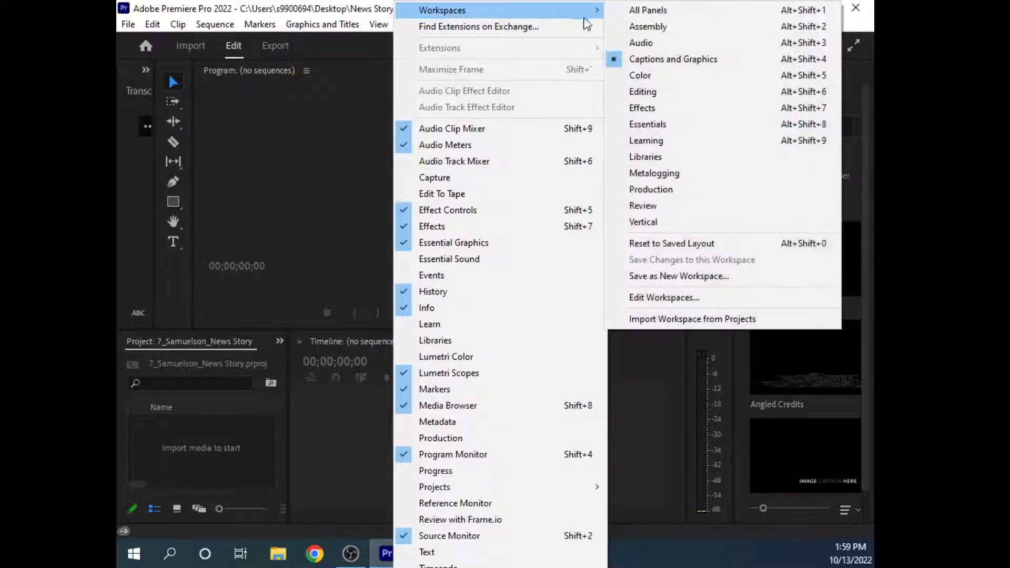
click(643, 91)
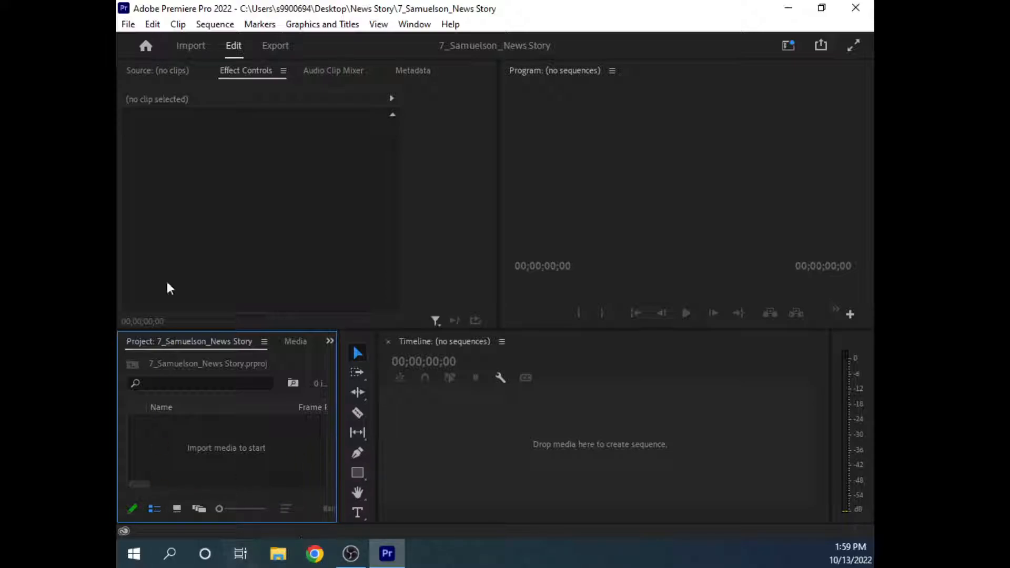
Import the green-screen video clip from the News Story folder on the Desktop
click(128, 24)
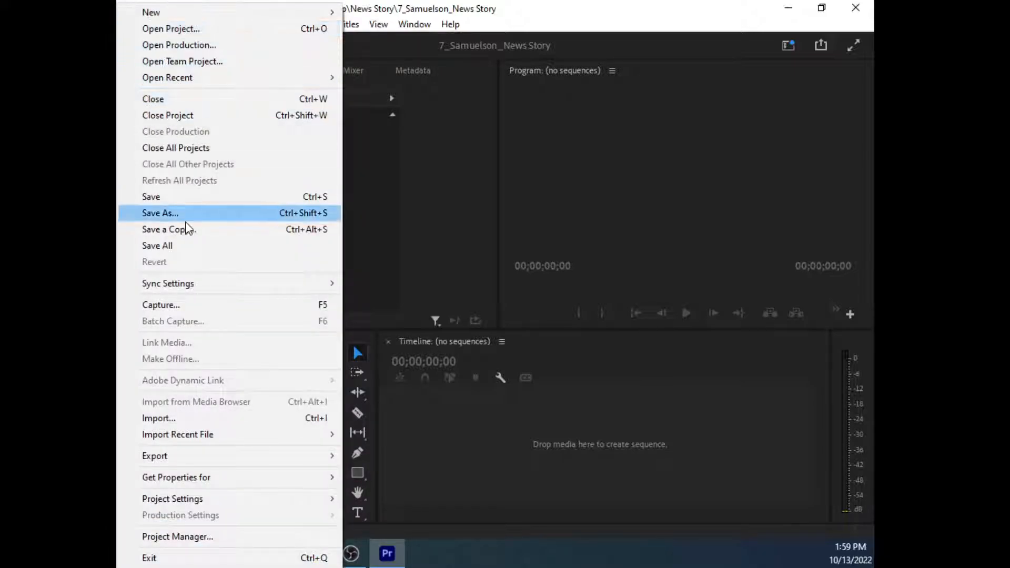
click(237, 419)
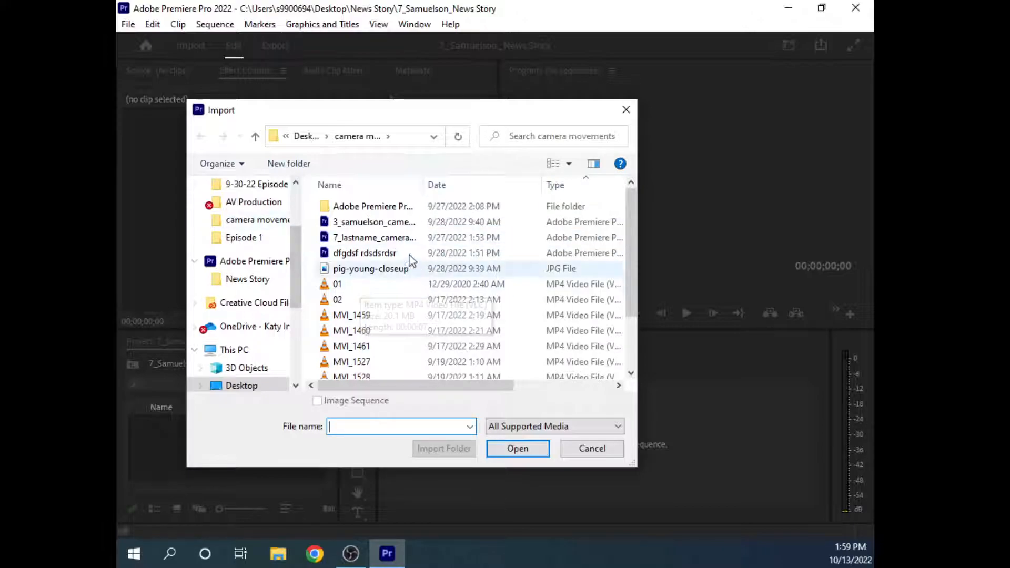
scroll(239, 239, up, 2)
click(248, 216)
double_click(363, 219)
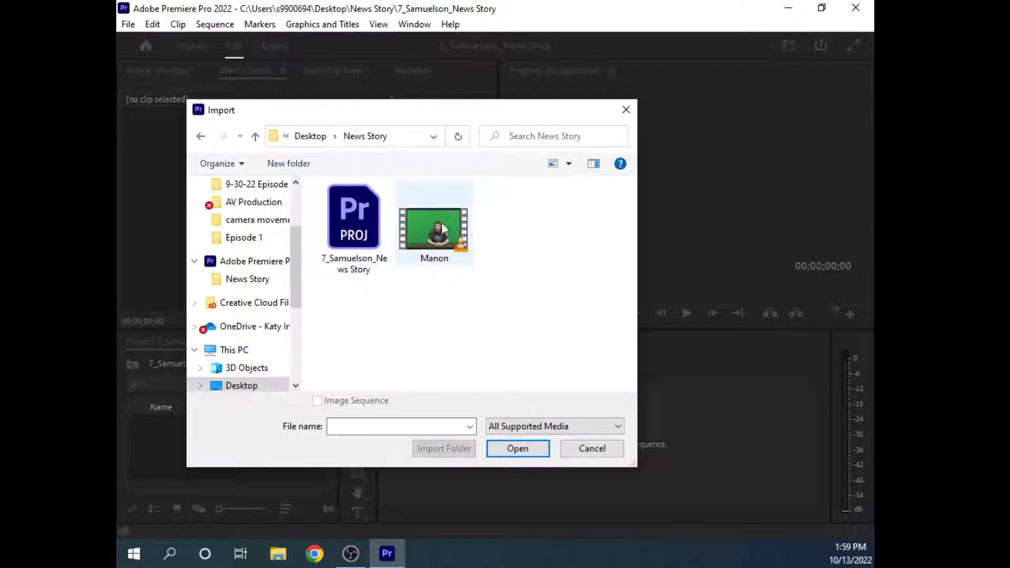
click(444, 228)
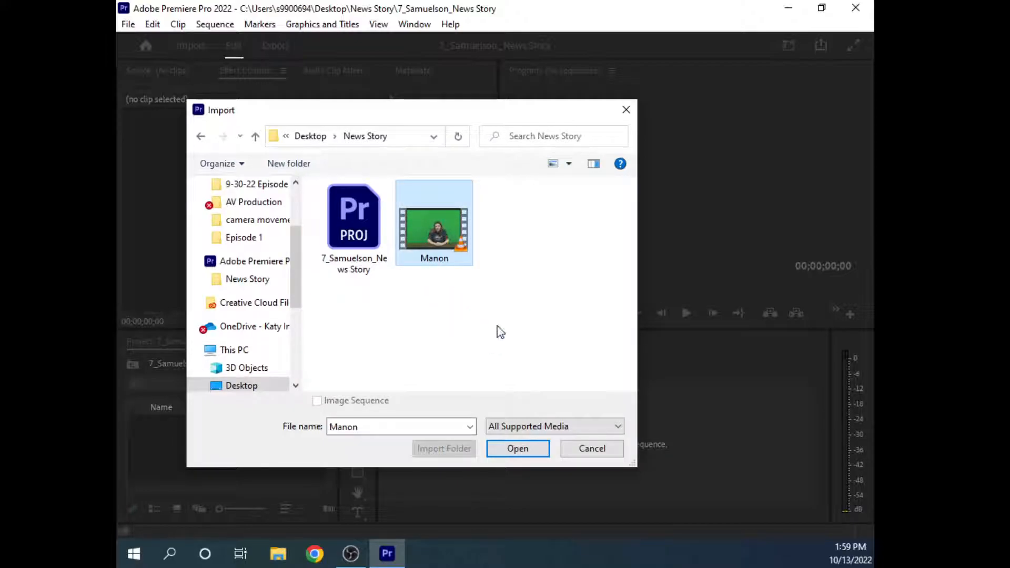
click(526, 450)
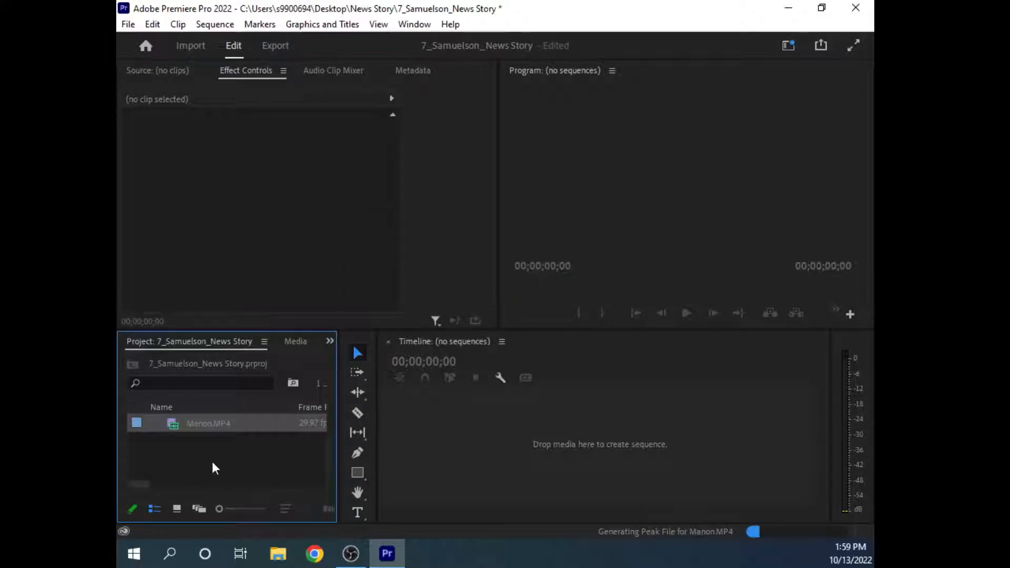
Load the imported MP4 clip in the Source Monitor and create a sequence from it in the empty timeline
click(213, 425)
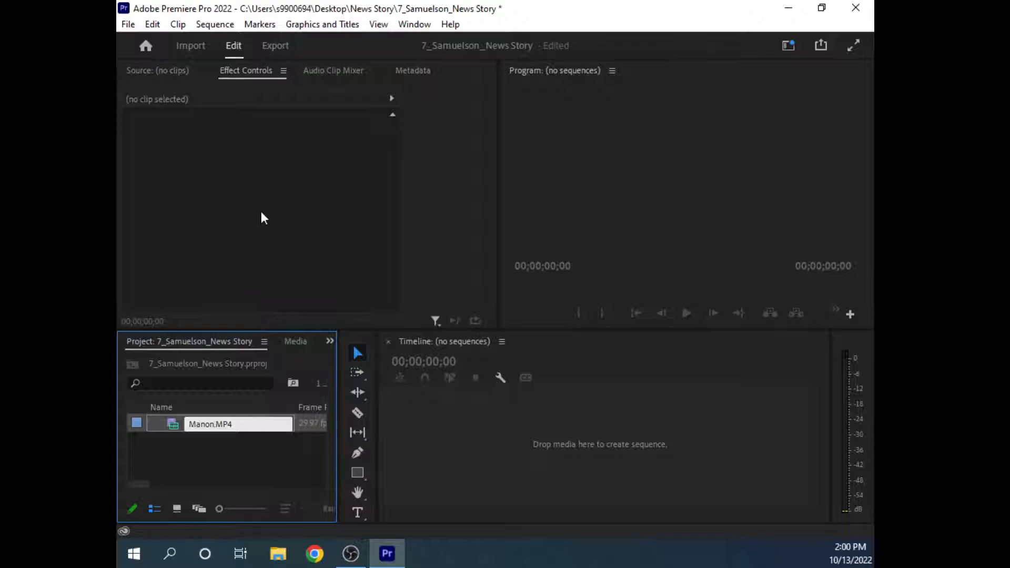
double_click(175, 420)
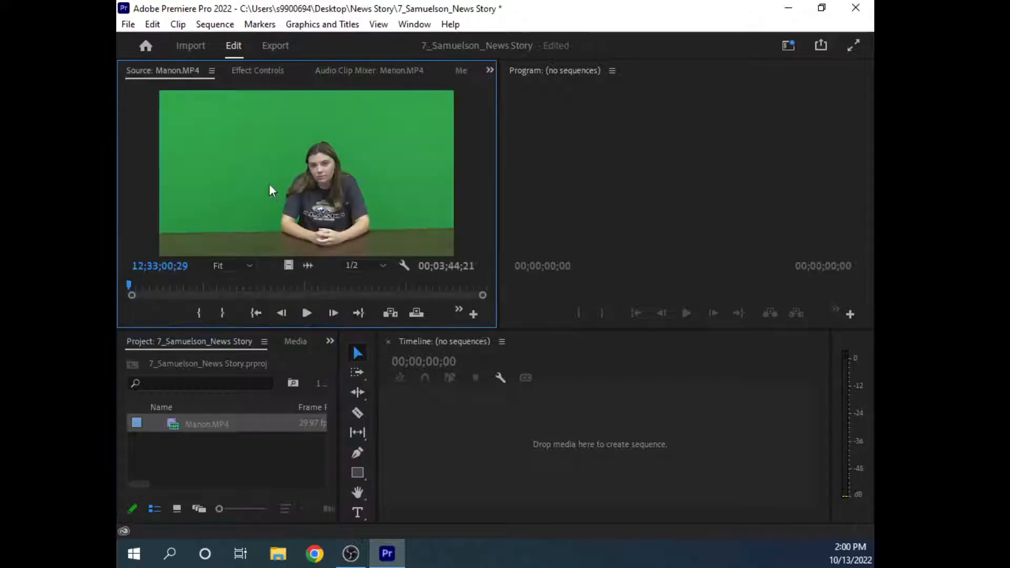
drag(178, 425, 555, 483)
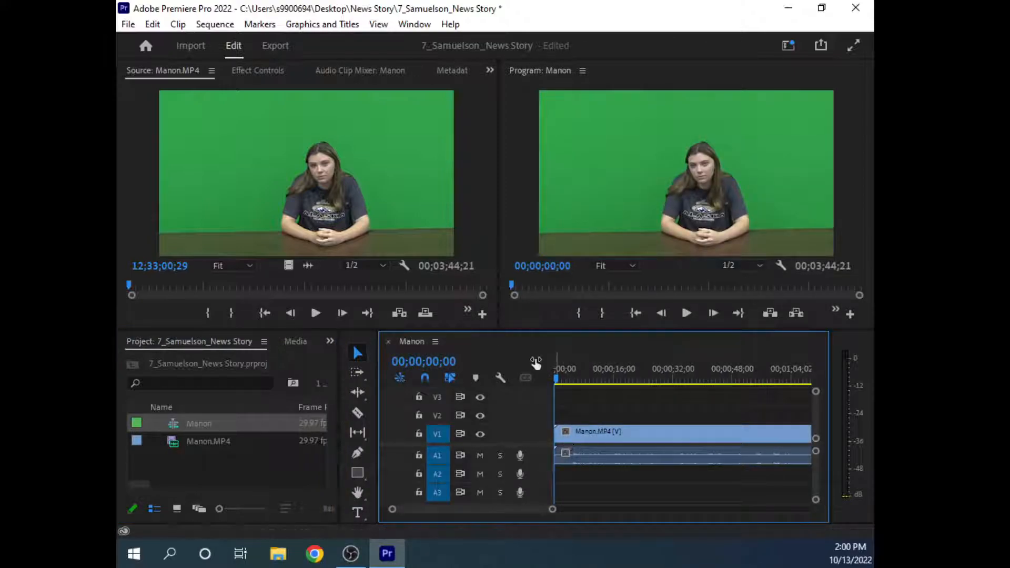
Scrub through the start of the sequence and place the playhead at 00;00;35;17
click(608, 380)
drag(614, 377, 492, 386)
drag(560, 387, 427, 402)
click(686, 374)
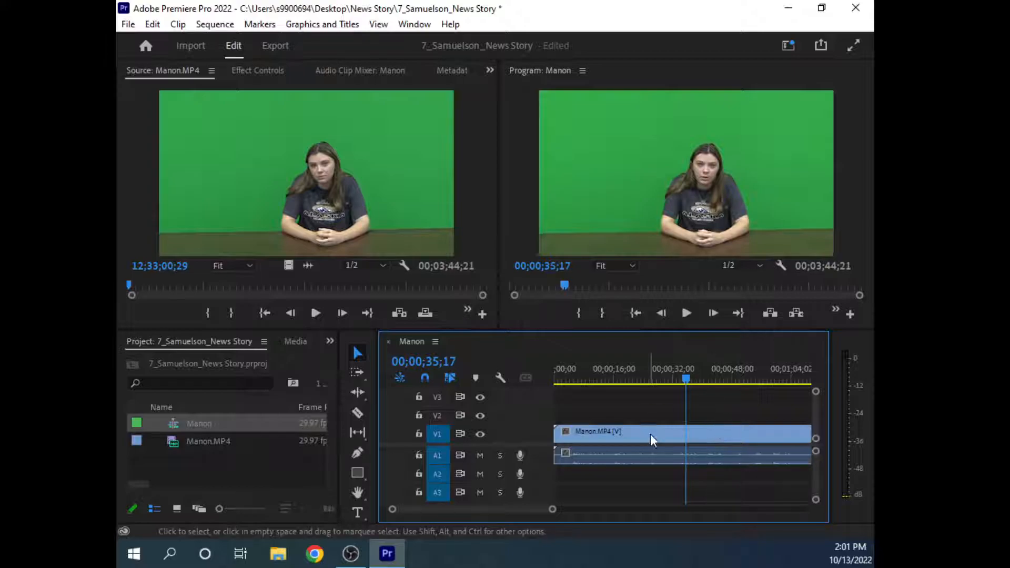
Show the Effects library and expand its Video Effects category
click(332, 343)
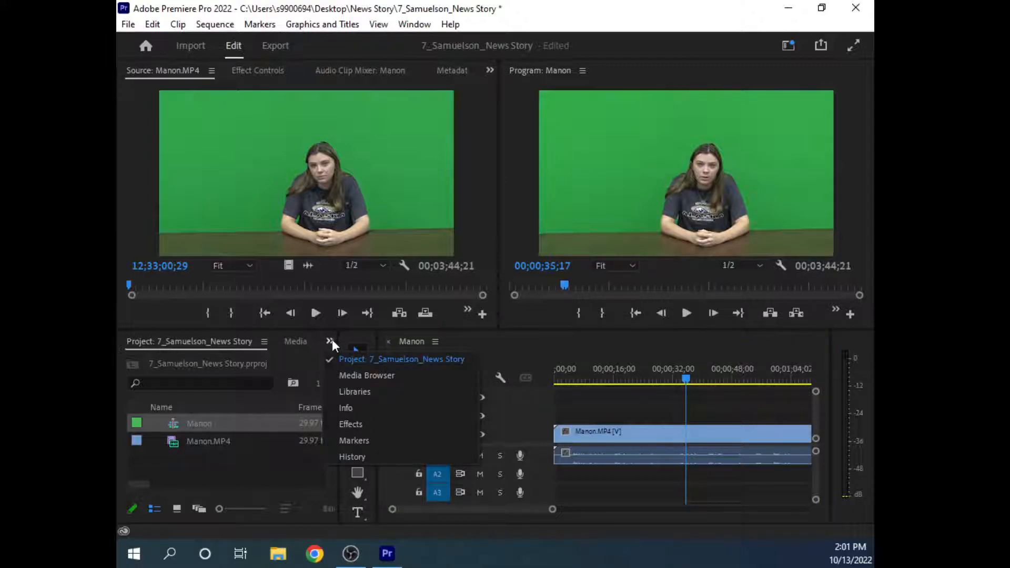
click(354, 424)
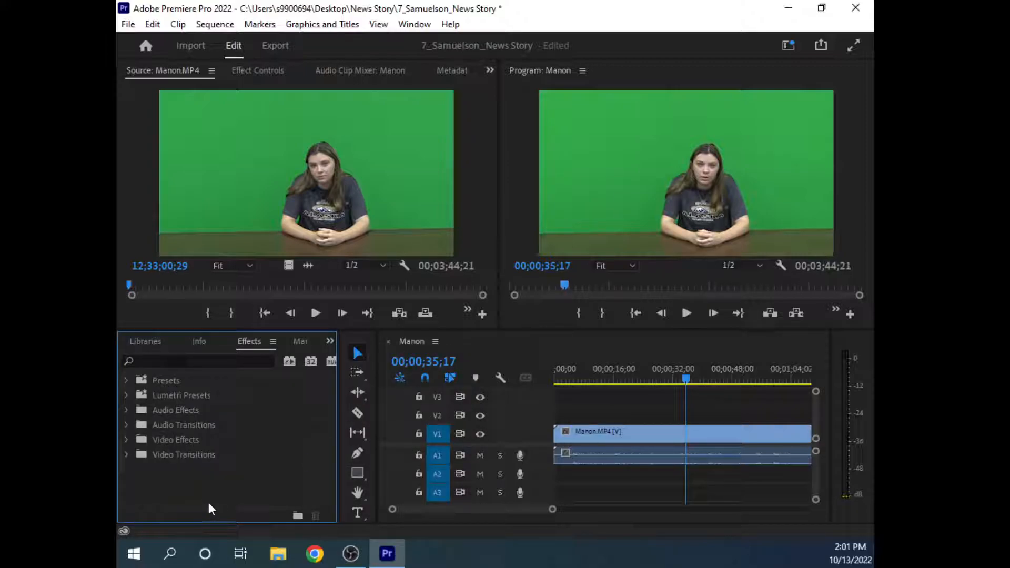
click(127, 440)
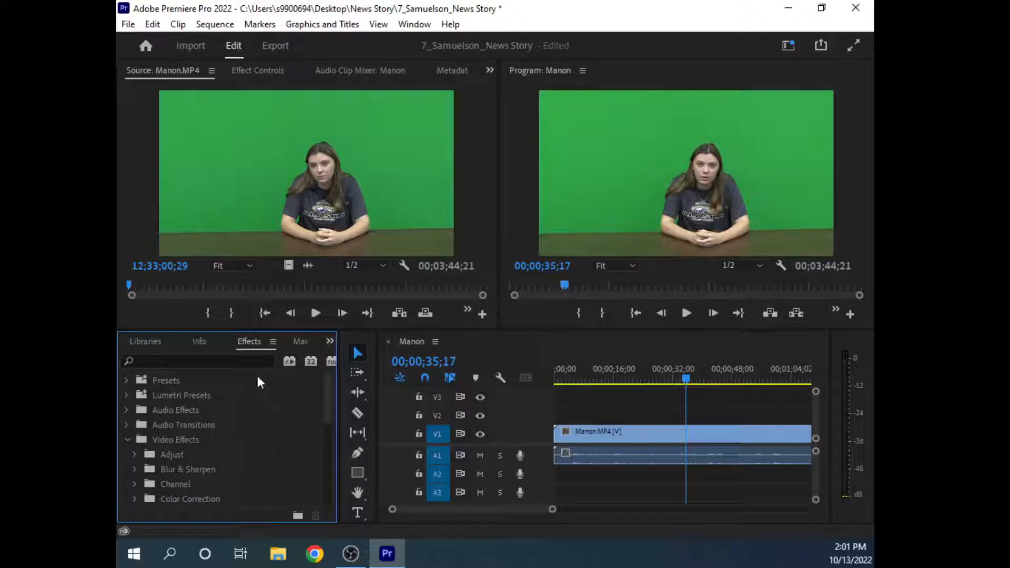
Search the Effects library for "chroma" and clear the search term
click(174, 361)
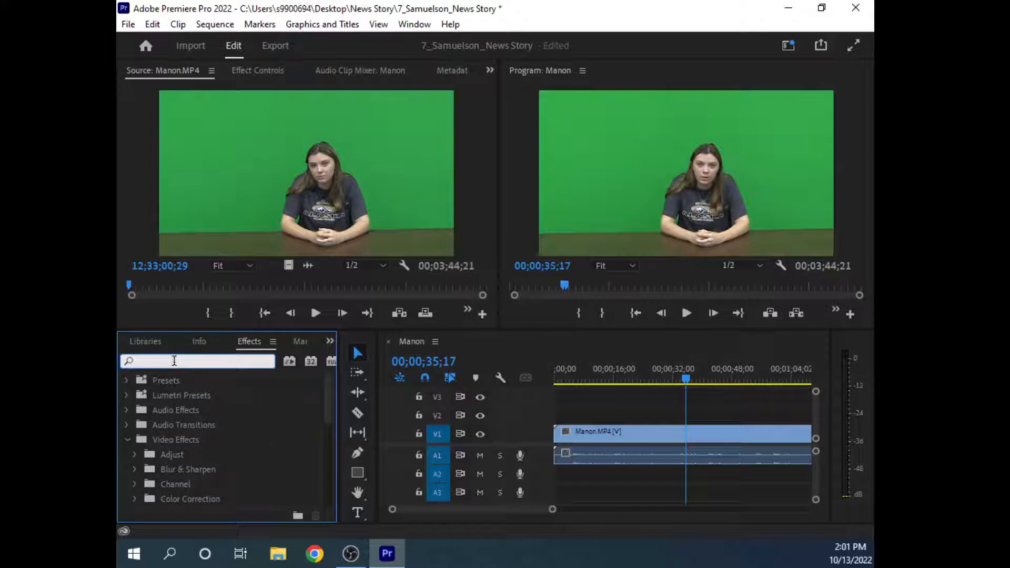
text(chrom)
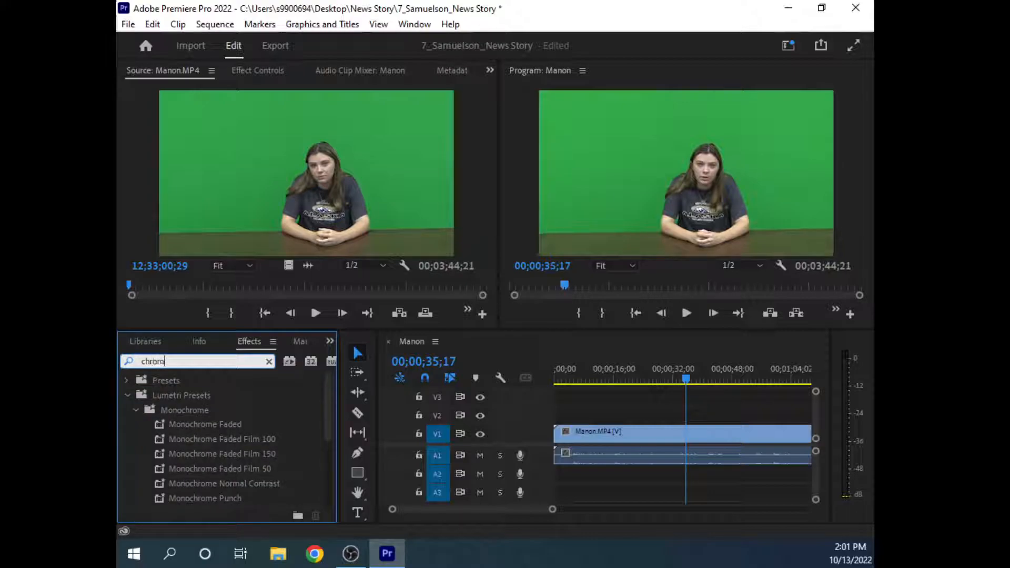
text(a)
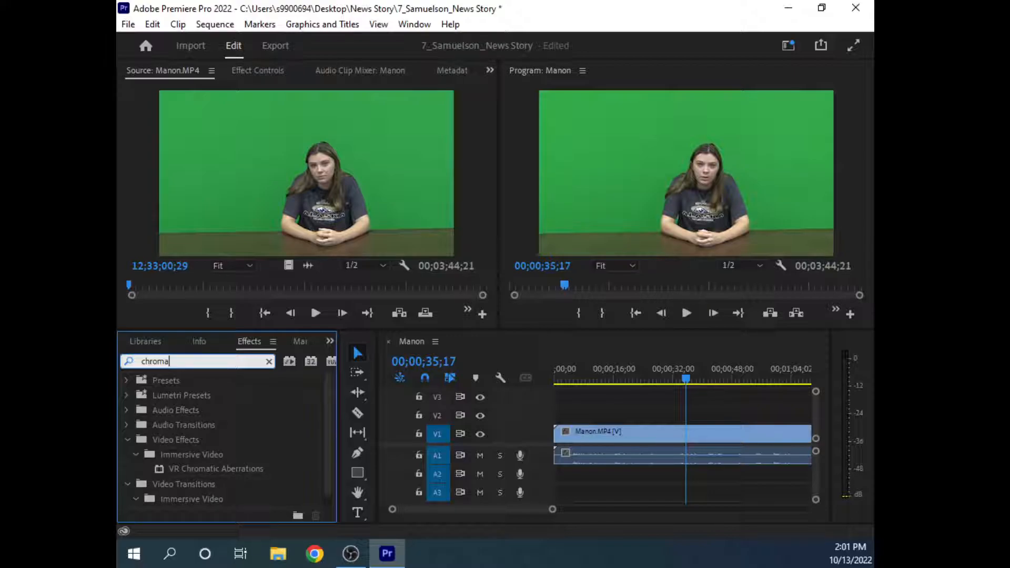
key(BackSpace)
key(BackSpace)
key(BackSpace)
key(BackSpace)
key(BackSpace)
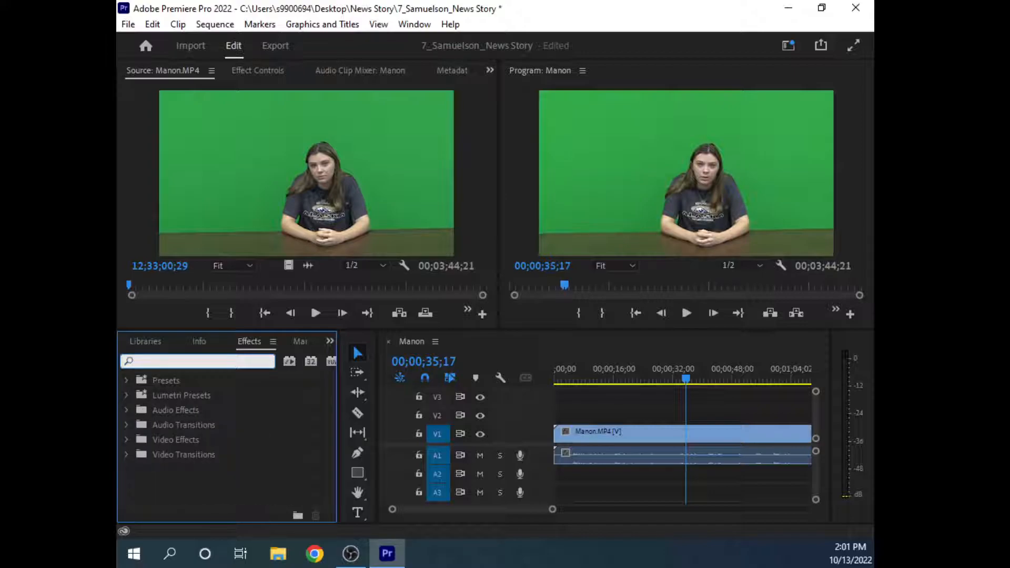
Search the effects for "key" and apply the Ultra Key effect to the green-screen clip on track V1
text(key)
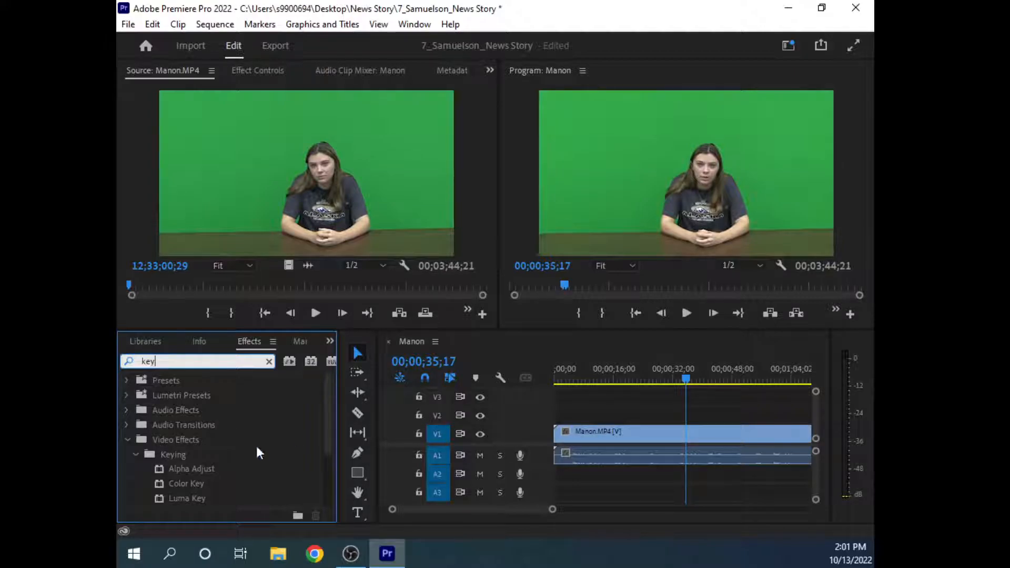
scroll(256, 449, down, 1)
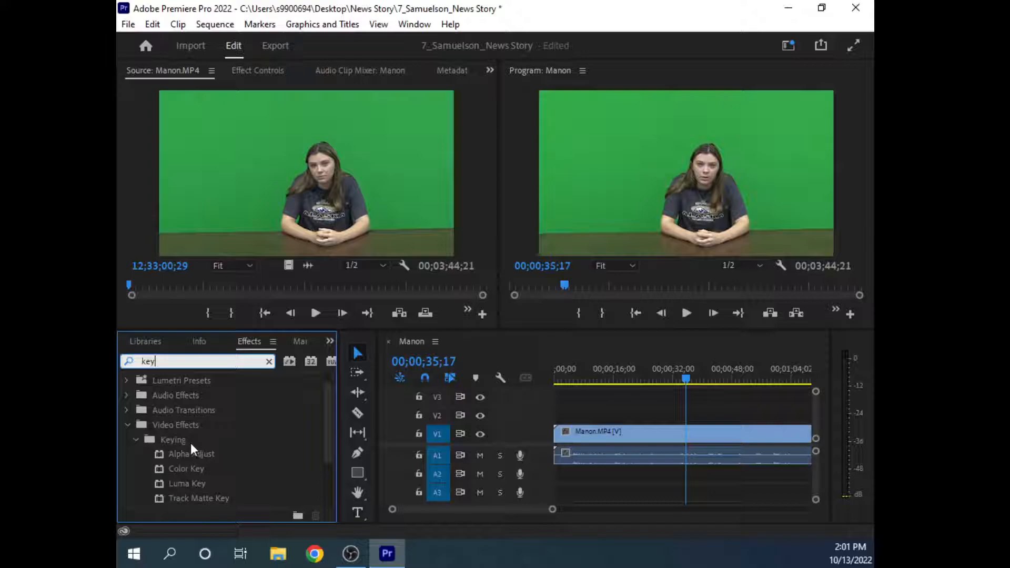
scroll(265, 470, down, 1)
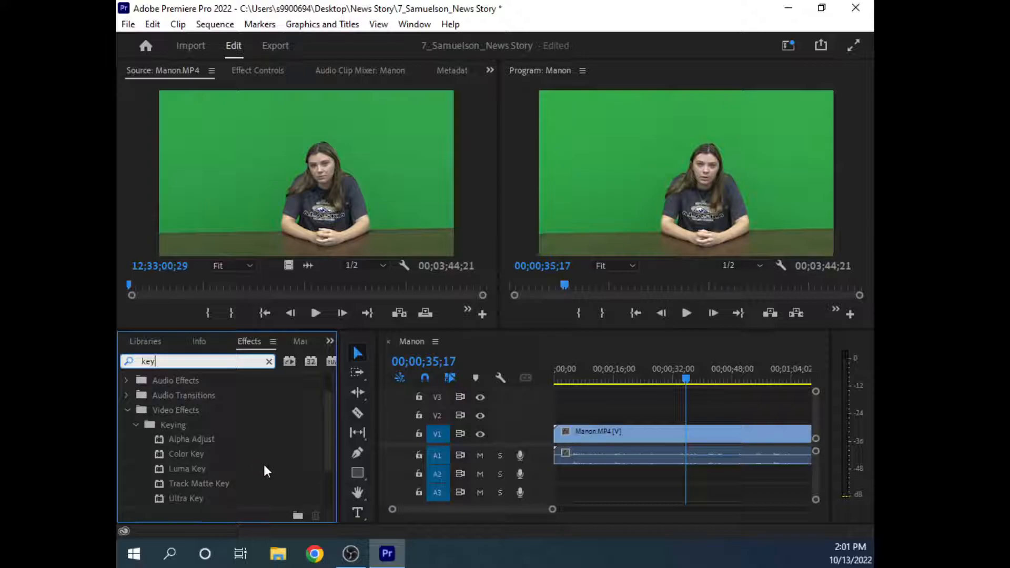
scroll(264, 464, down, 1)
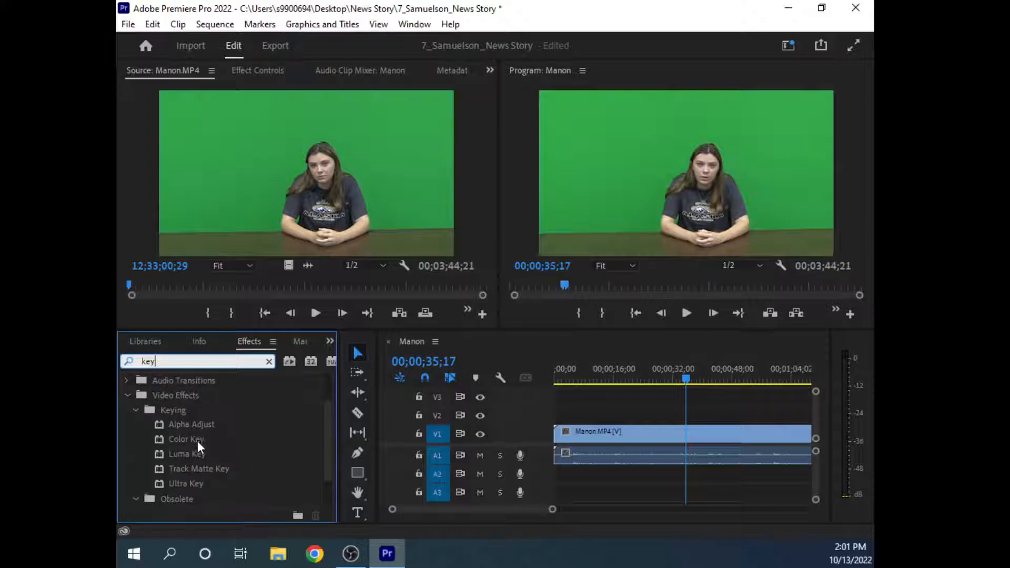
click(178, 483)
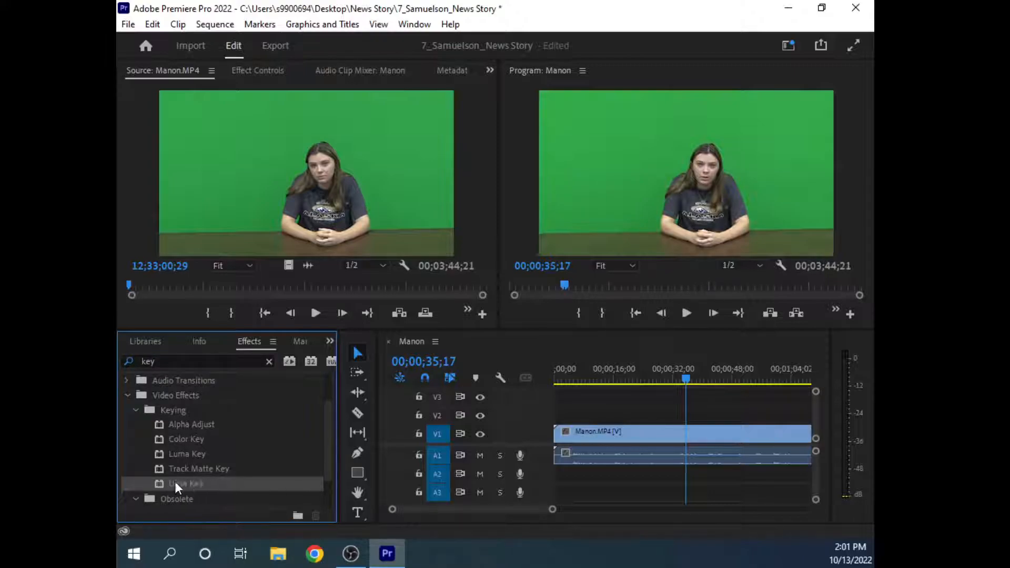
drag(163, 483, 611, 436)
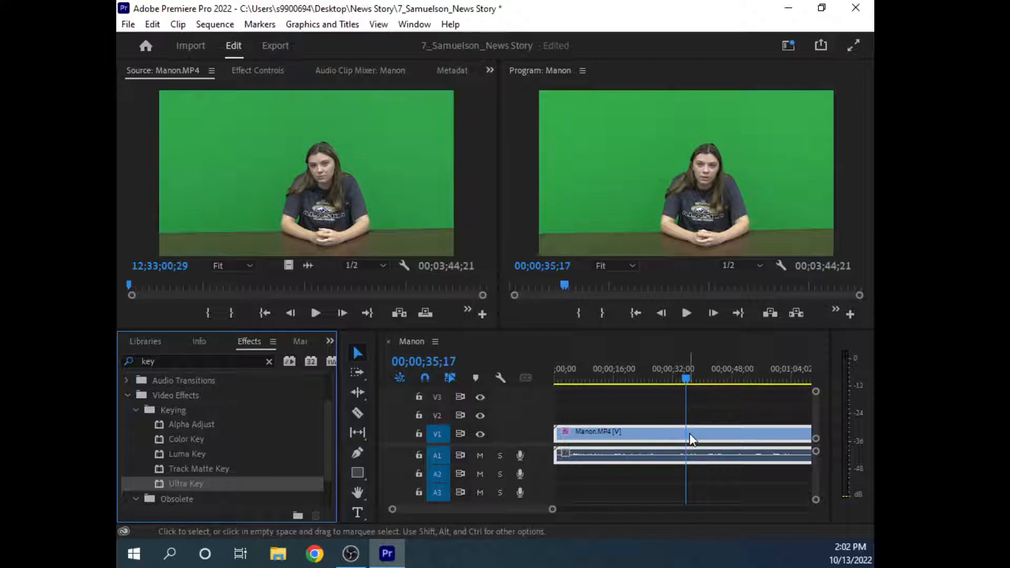
Open the V1 clip's effect controls and sample the green backdrop as the Ultra Key colour
click(720, 431)
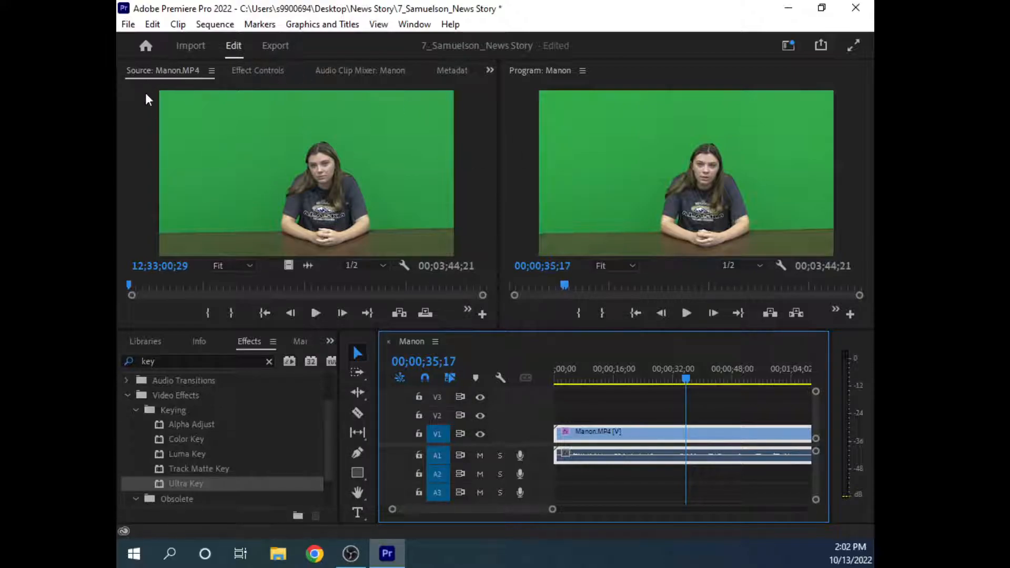
click(261, 71)
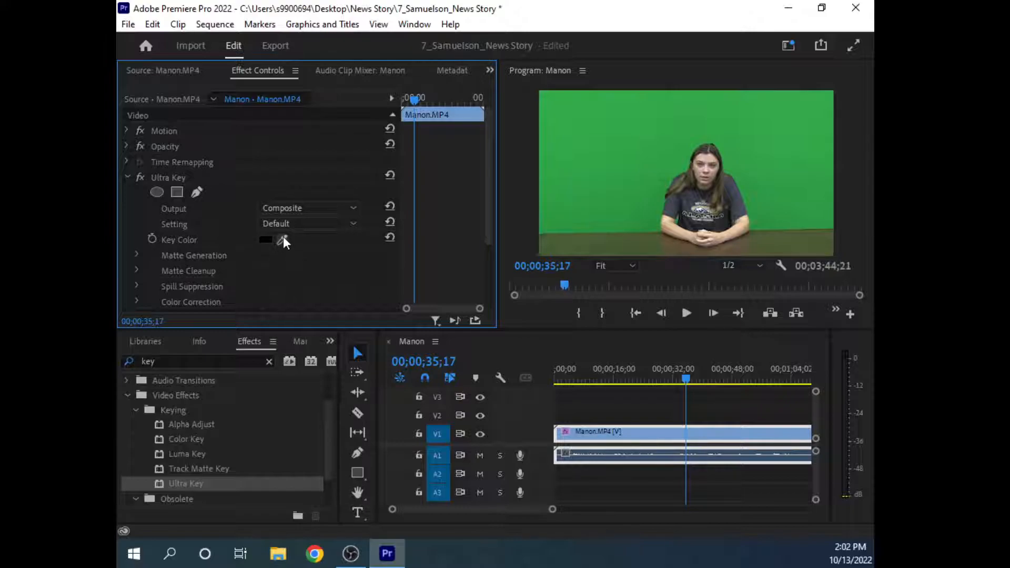
drag(284, 240, 633, 166)
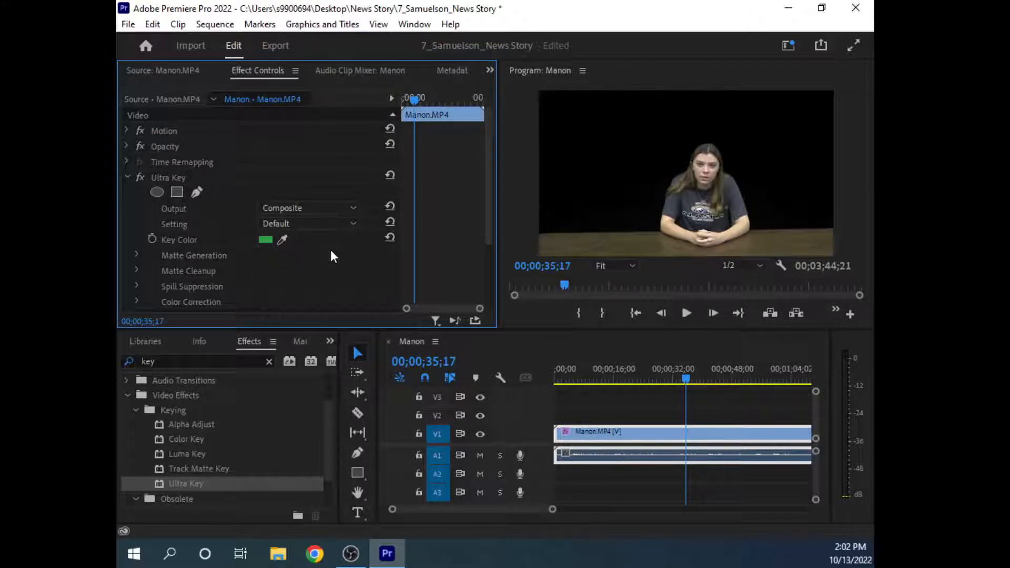
Review Ultra Key's Setting and Output options, keeping Default and Composite
click(301, 224)
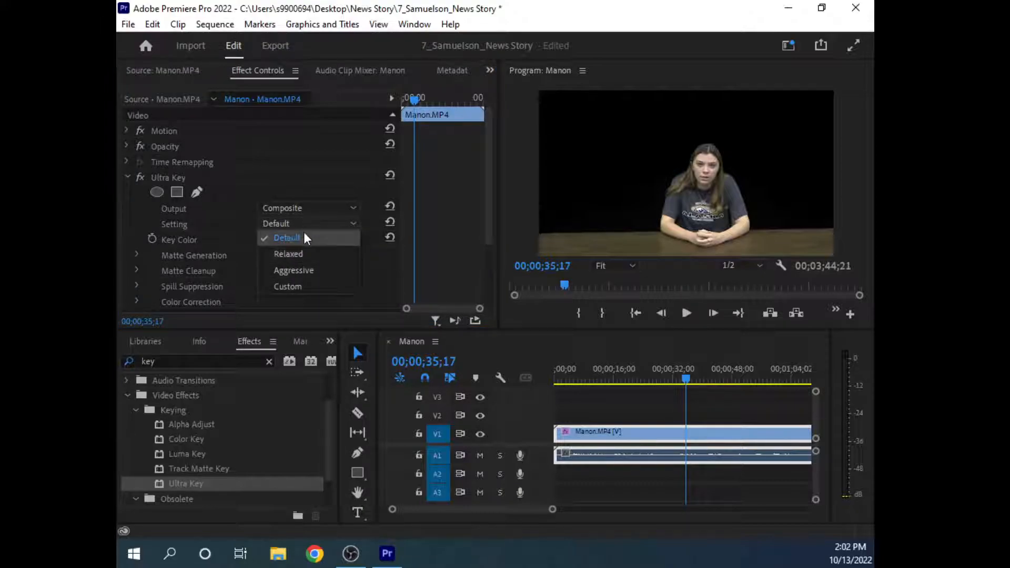
click(305, 234)
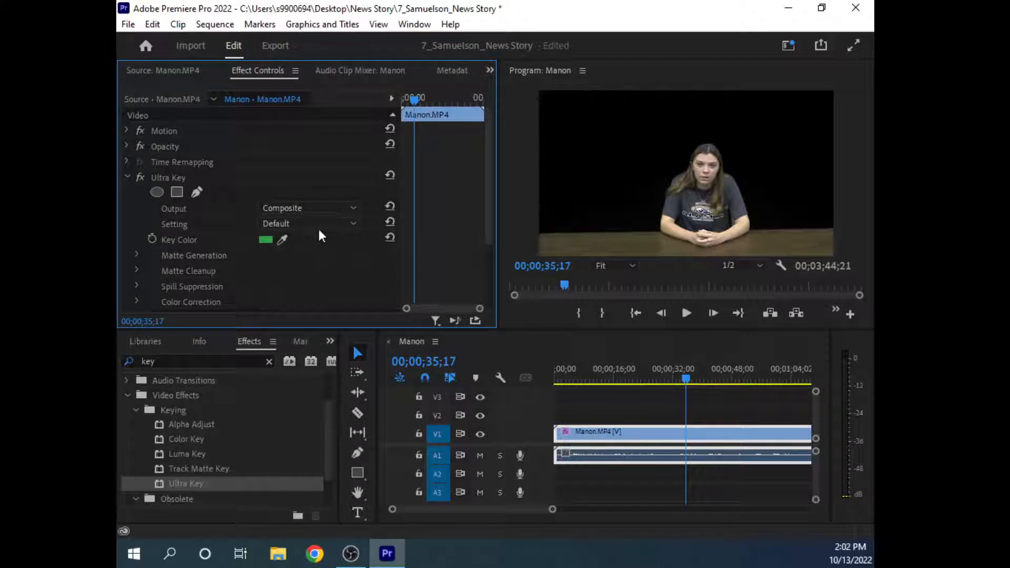
click(312, 207)
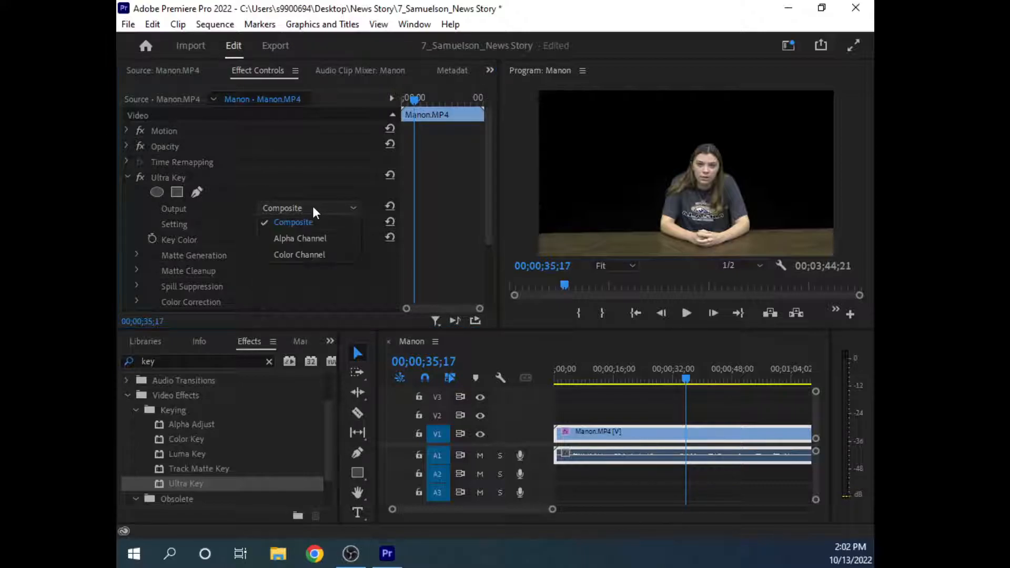
click(313, 205)
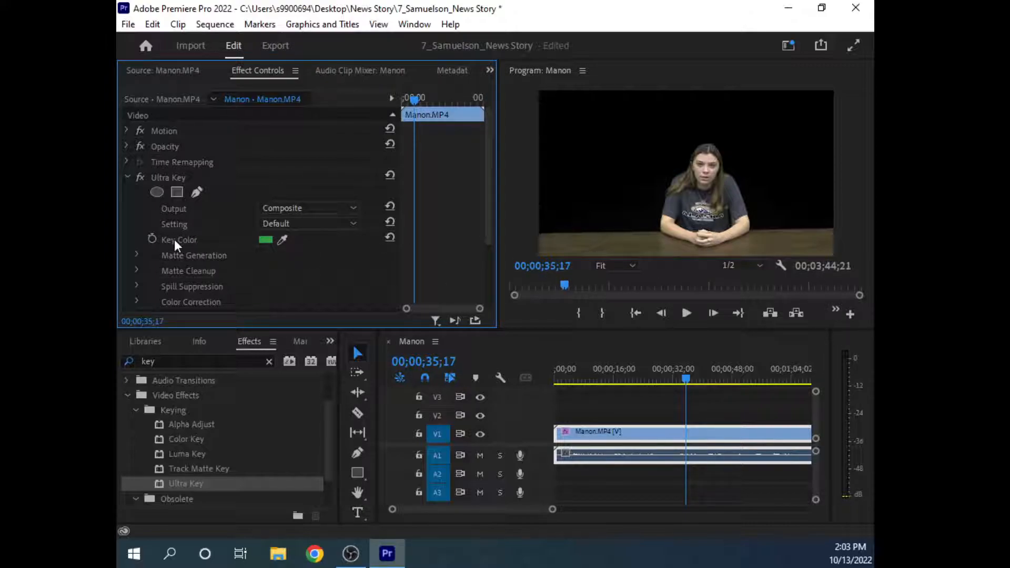
Return the playhead to the start of the sequence
click(687, 373)
key(Home)
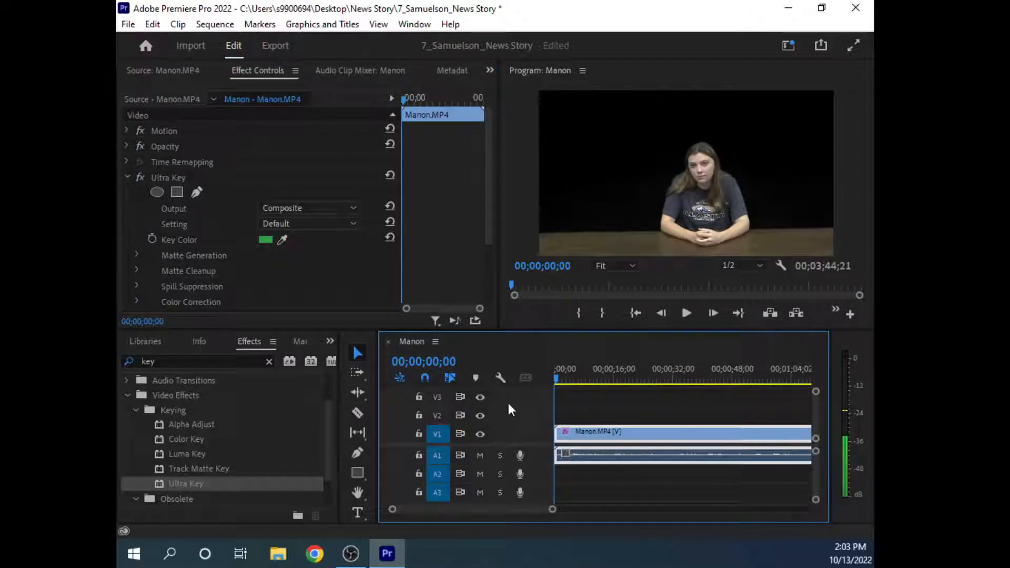
mouse_move(508, 403)
mouse_down()
mouse_move(850, 347)
mouse_move(450, 384)
mouse_move(505, 400)
mouse_up()
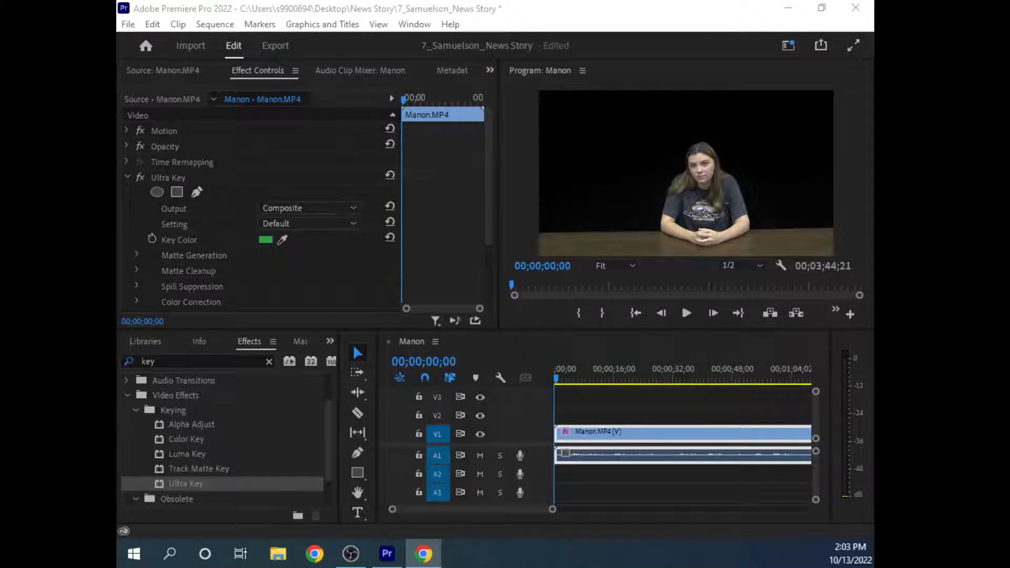
Switch to Chrome and search Google for "news desk background"
drag(117, 6, 686, 3)
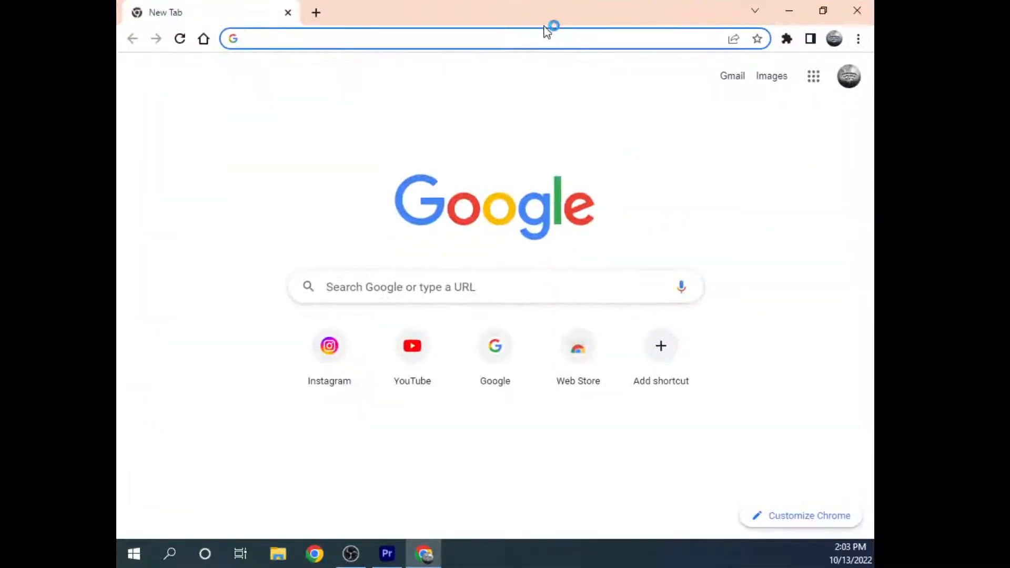
text(news)
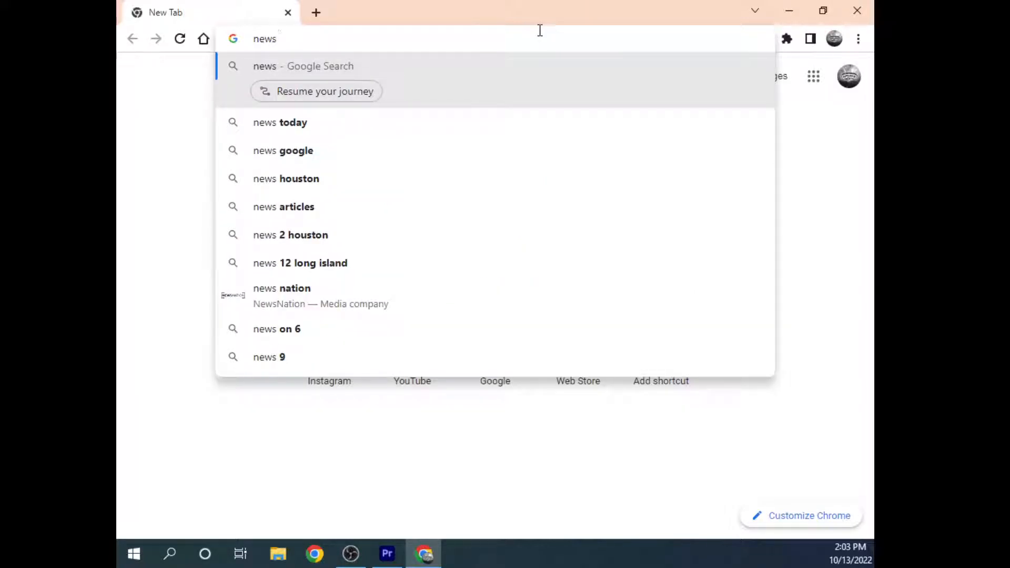
text( desk b)
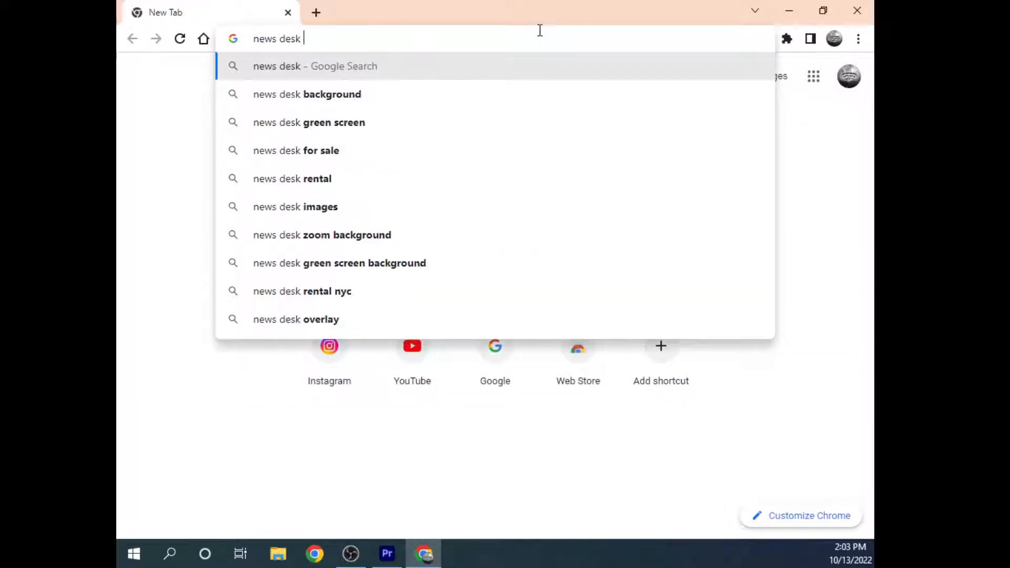
key(Return)
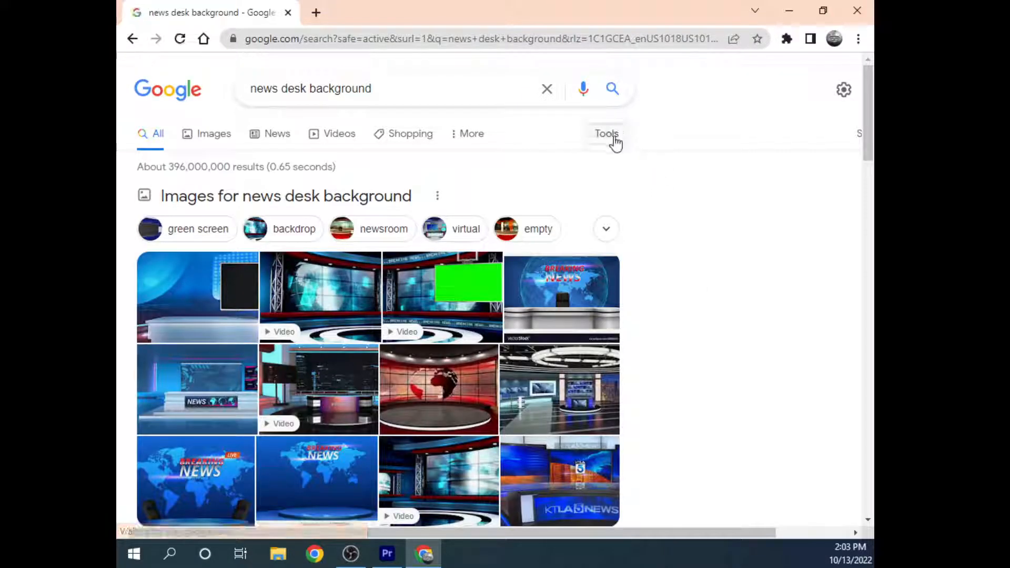
Show the image results for the search and filter them to Large size
click(612, 139)
click(210, 138)
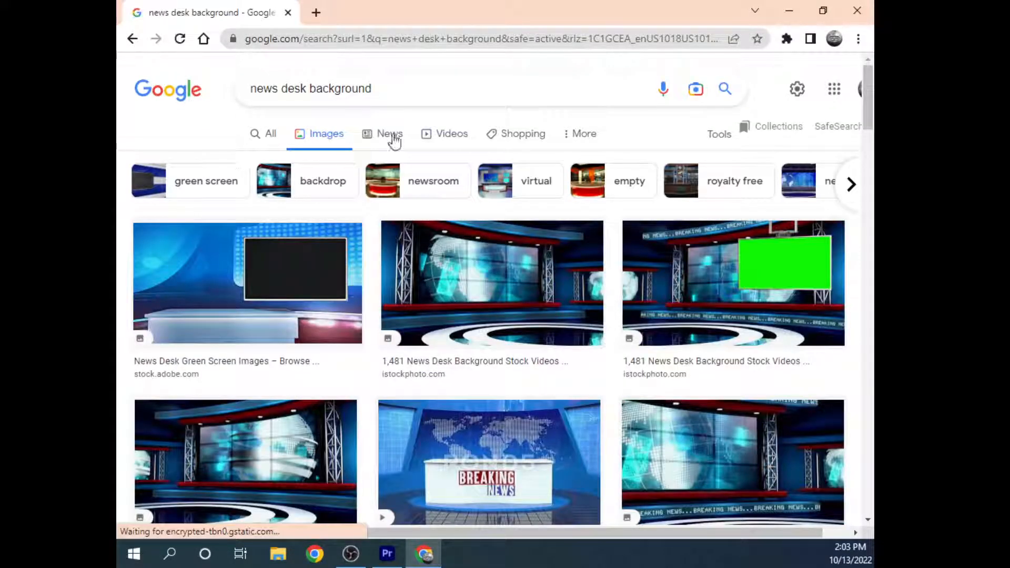
click(723, 137)
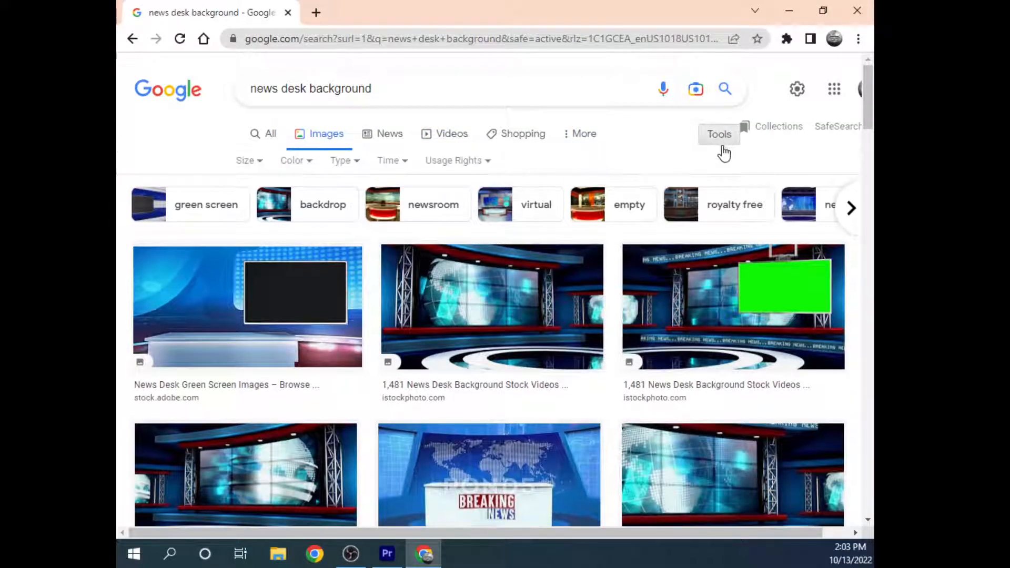
click(257, 166)
click(266, 210)
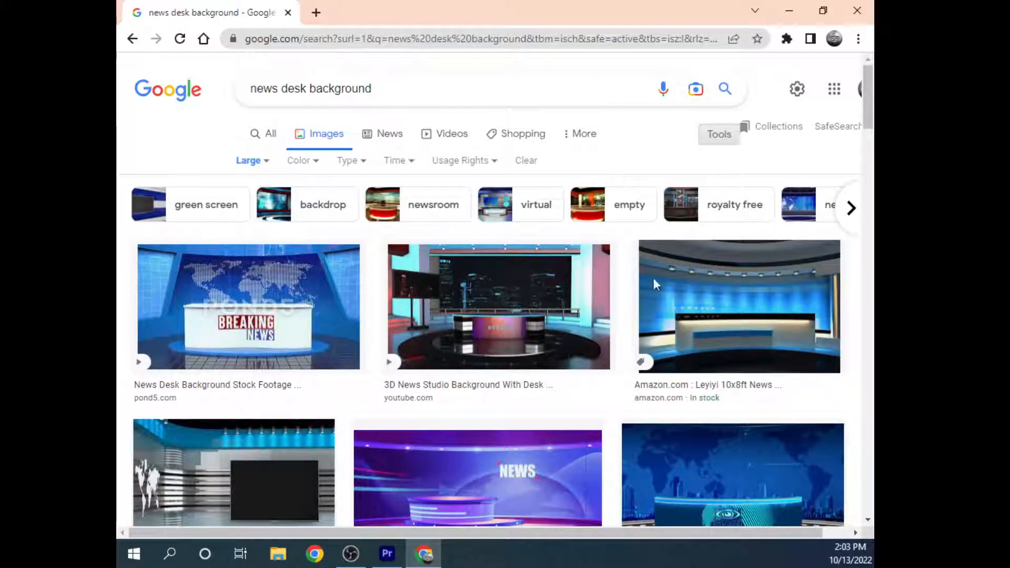
Browse the large image results and open the Leyiyi 5x3ft News Broadcast Hall backdrop preview
drag(655, 6, 607, 4)
scroll(637, 324, down, 3)
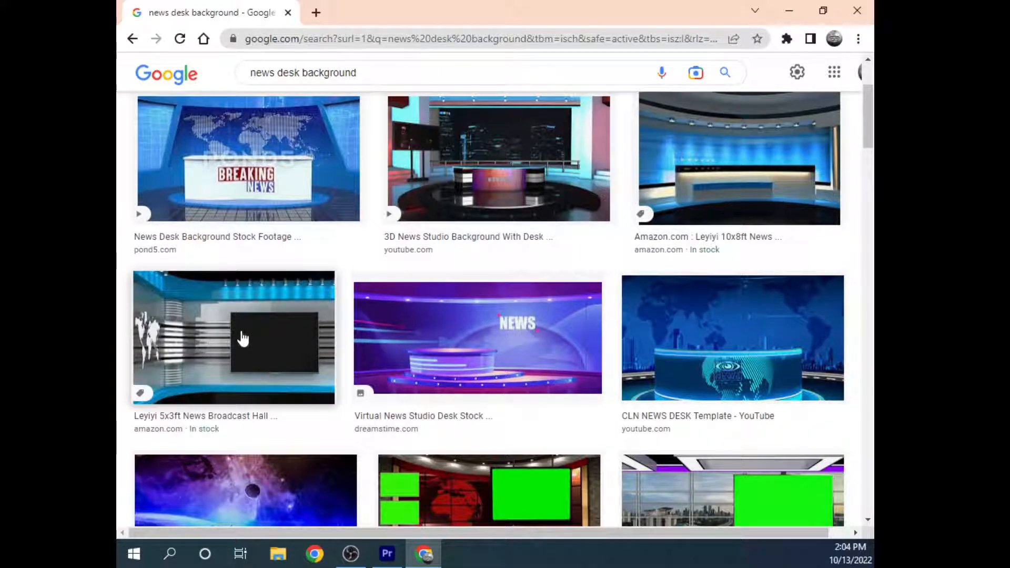
scroll(257, 339, down, 3)
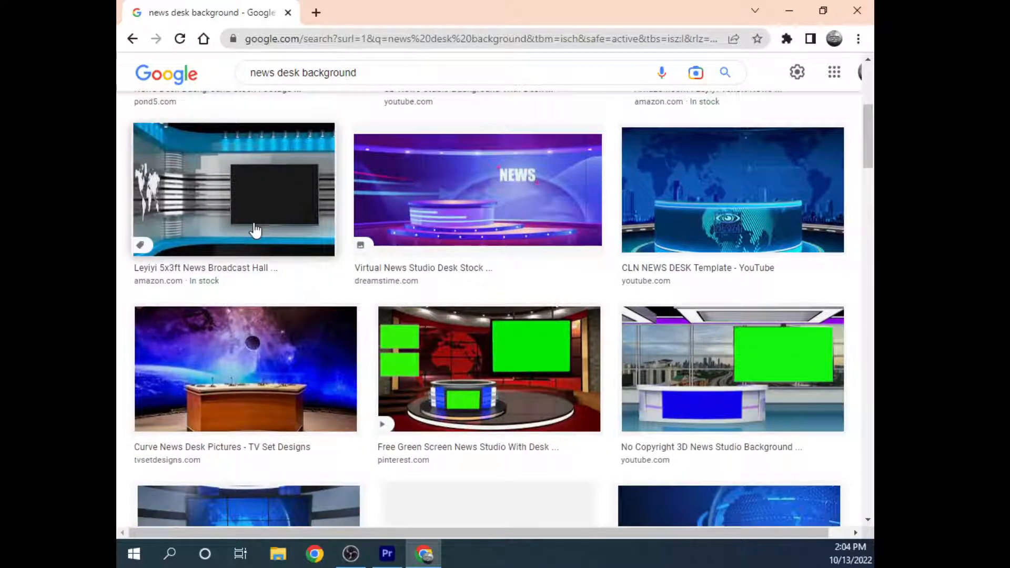
scroll(256, 230, up, 2)
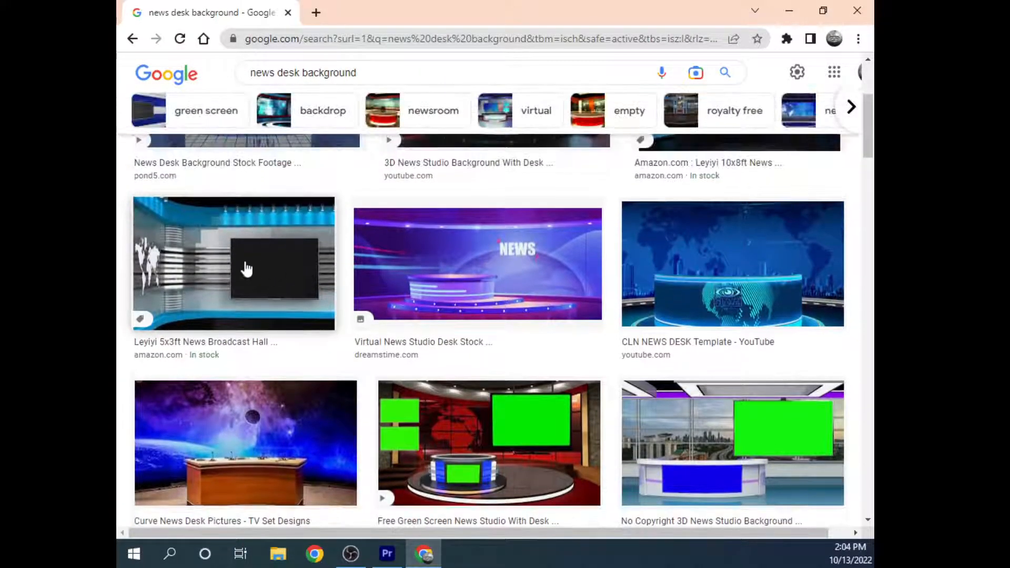
click(287, 312)
Save the backdrop image as a JPEG named bg in the News Story folder on the Desktop
right_click(721, 246)
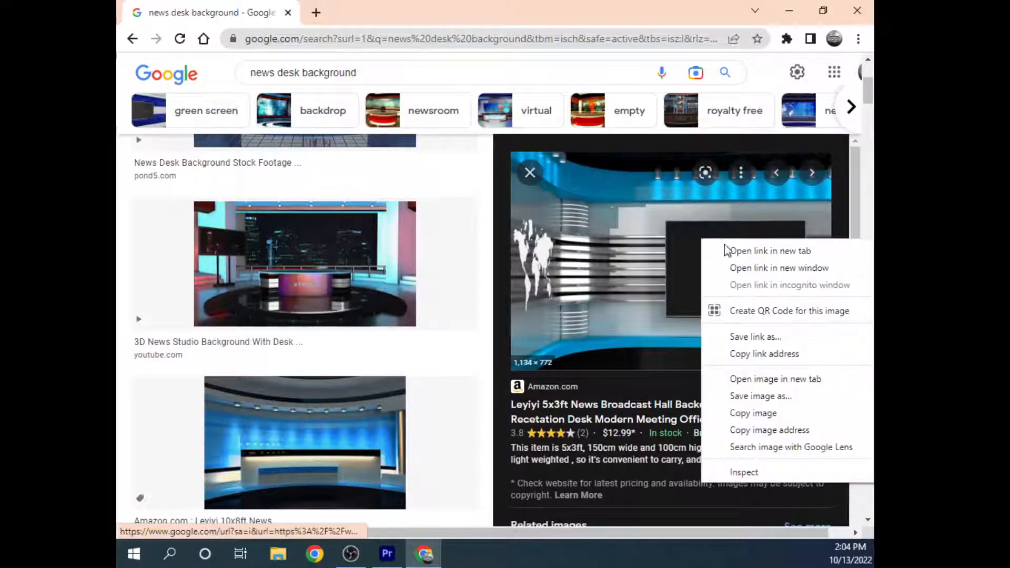
click(801, 395)
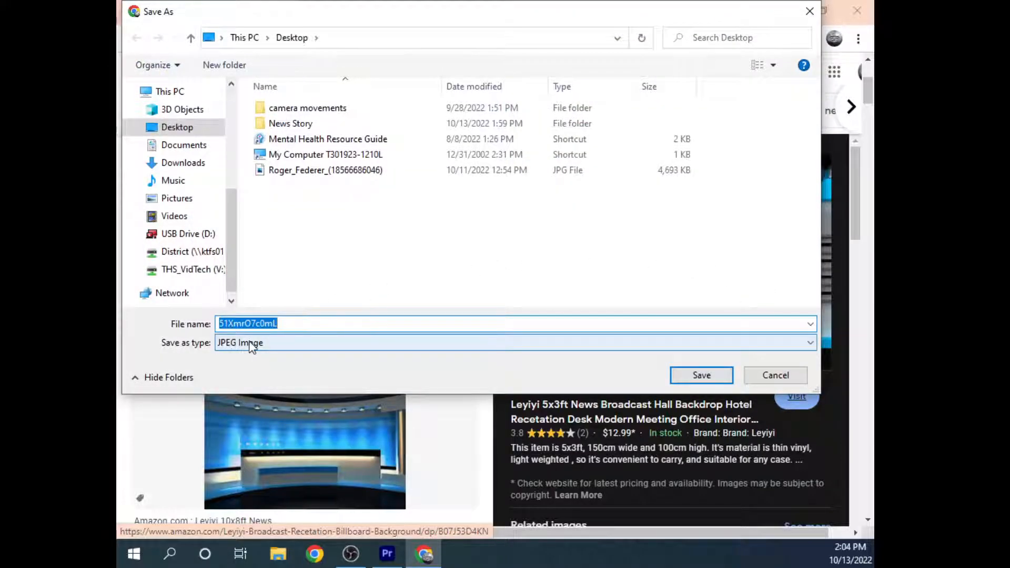
double_click(291, 124)
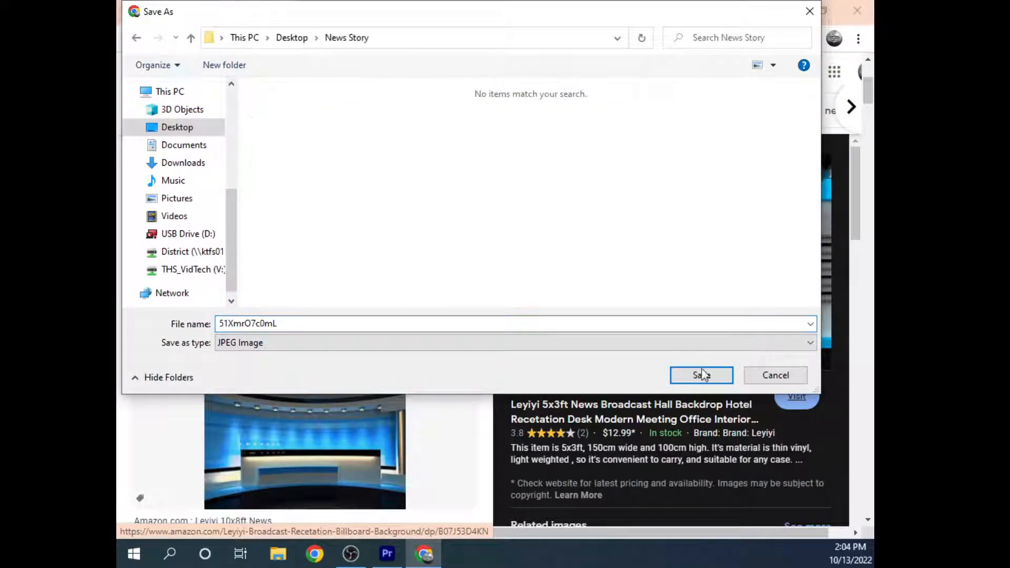
double_click(384, 323)
text(bg)
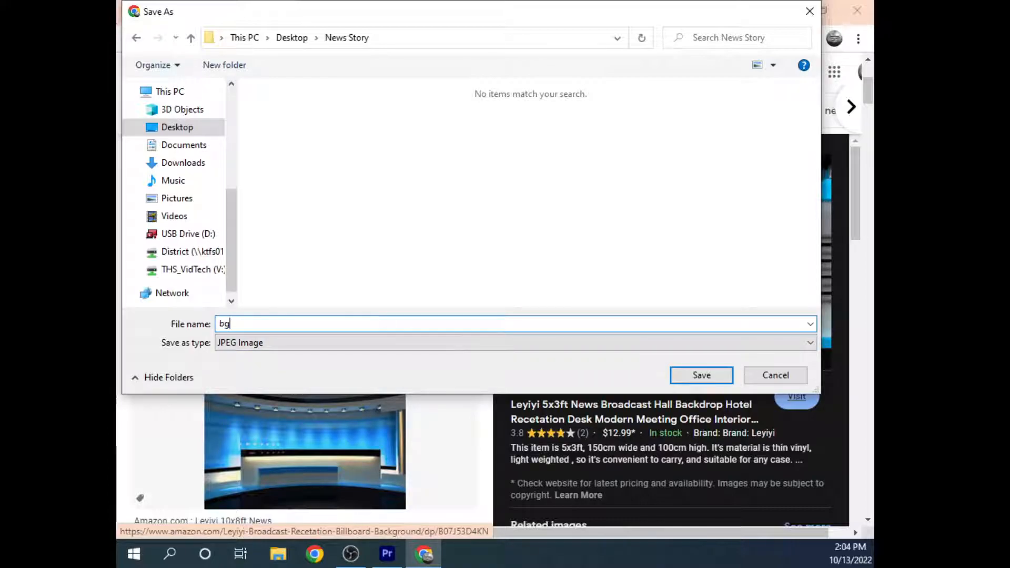
click(701, 377)
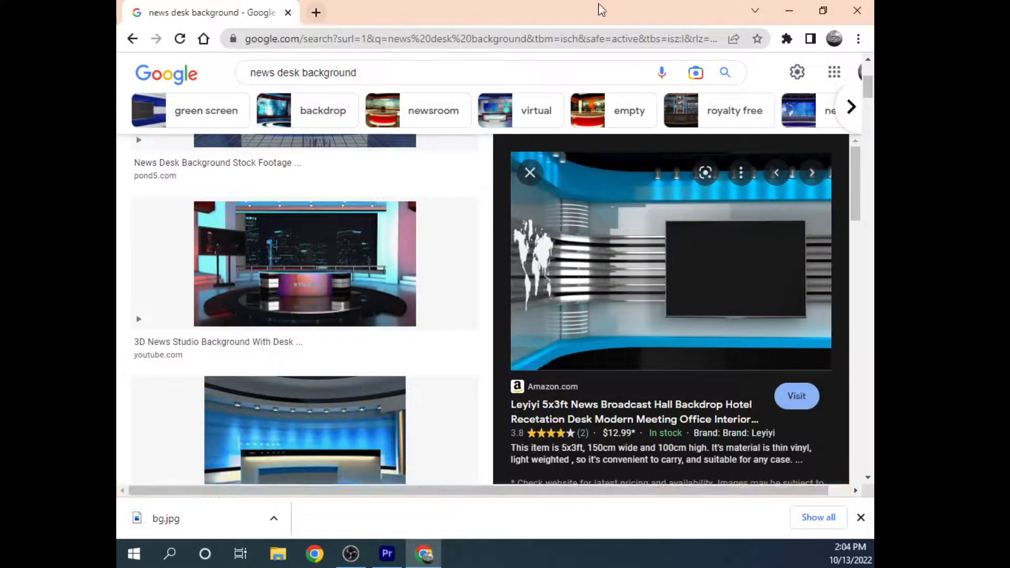
Switch back to Premiere Pro and import the bg image from the News Story folder
click(824, 11)
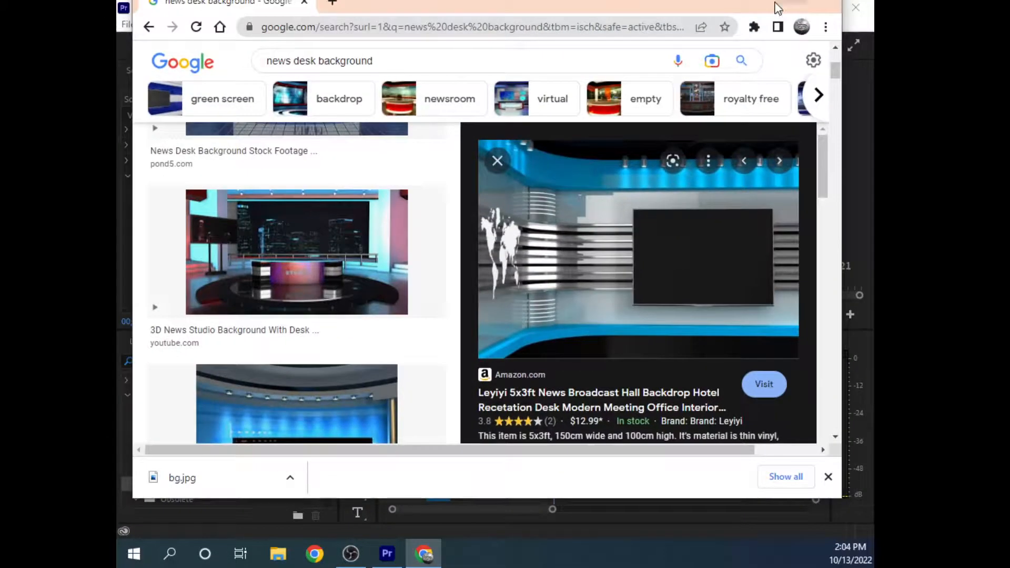
click(750, 7)
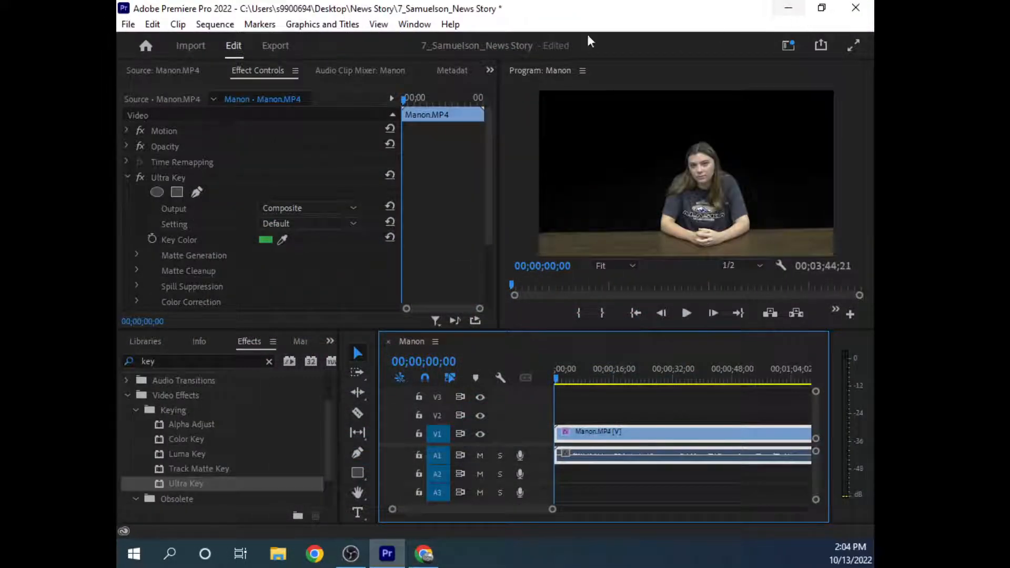
click(128, 24)
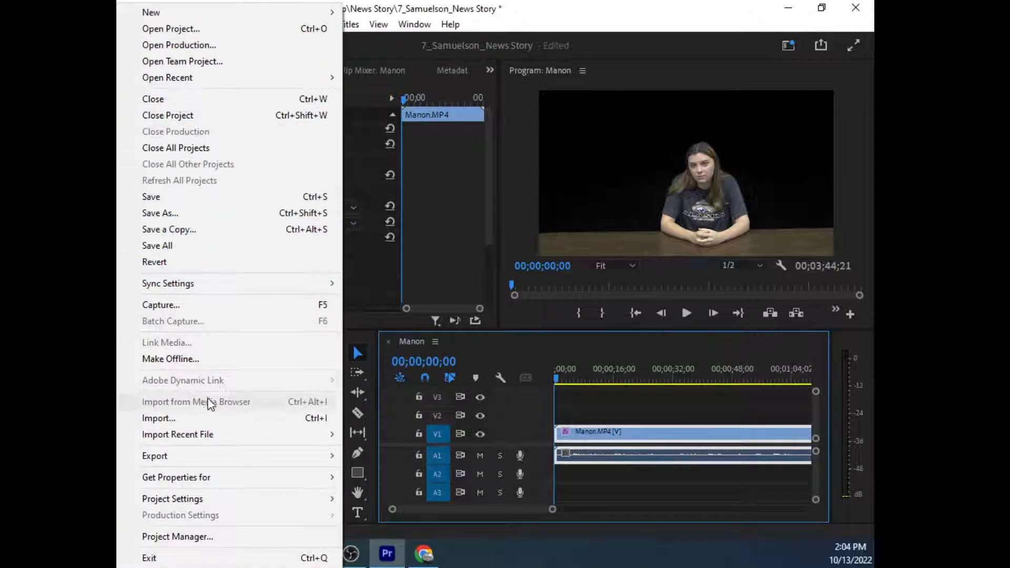
click(212, 416)
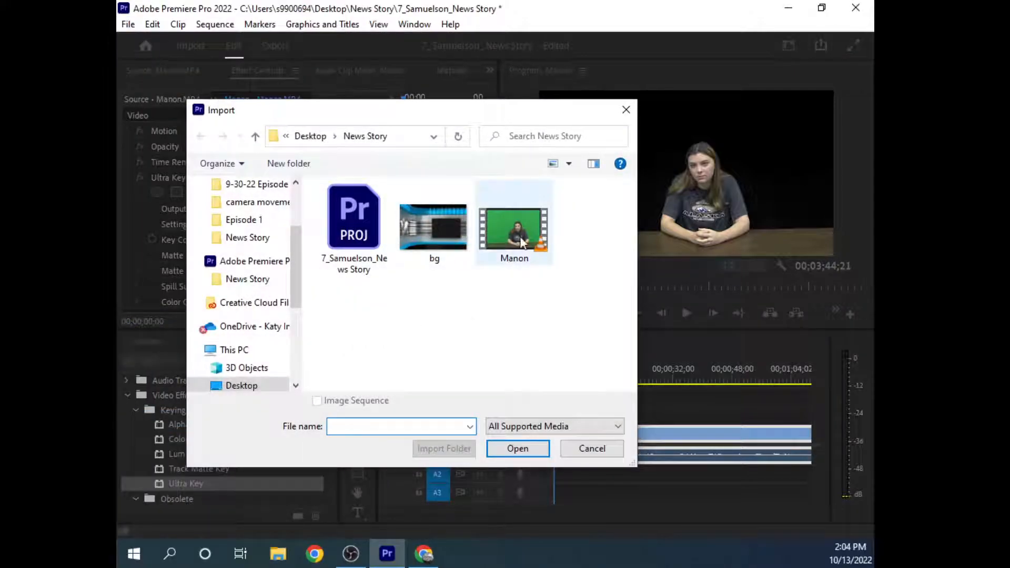
double_click(526, 239)
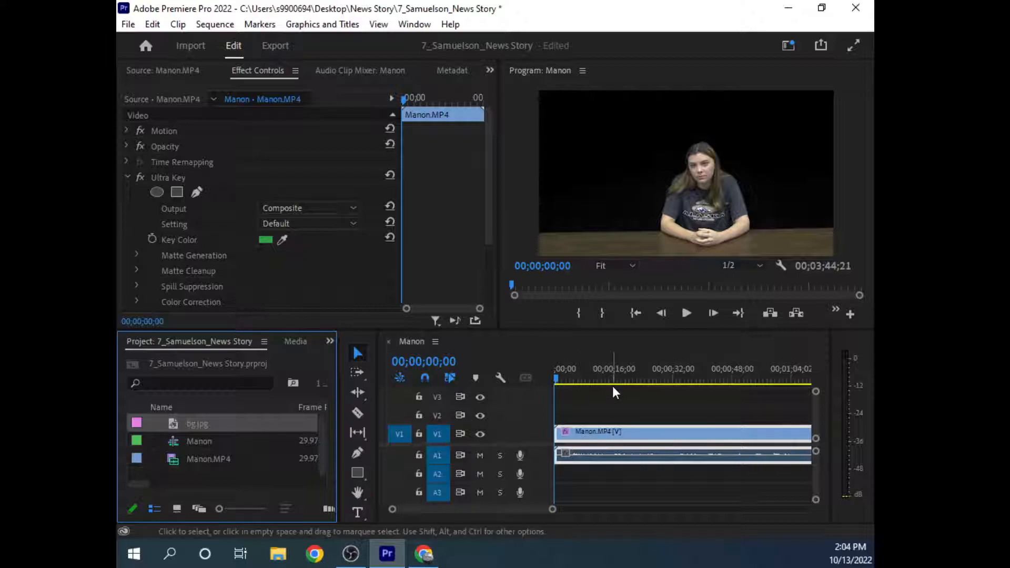
Try placing bg.jpg on track V2 above the keyed clip, check the frame at 00;00;09;12, and undo the placement
drag(191, 424, 582, 417)
drag(578, 377, 591, 371)
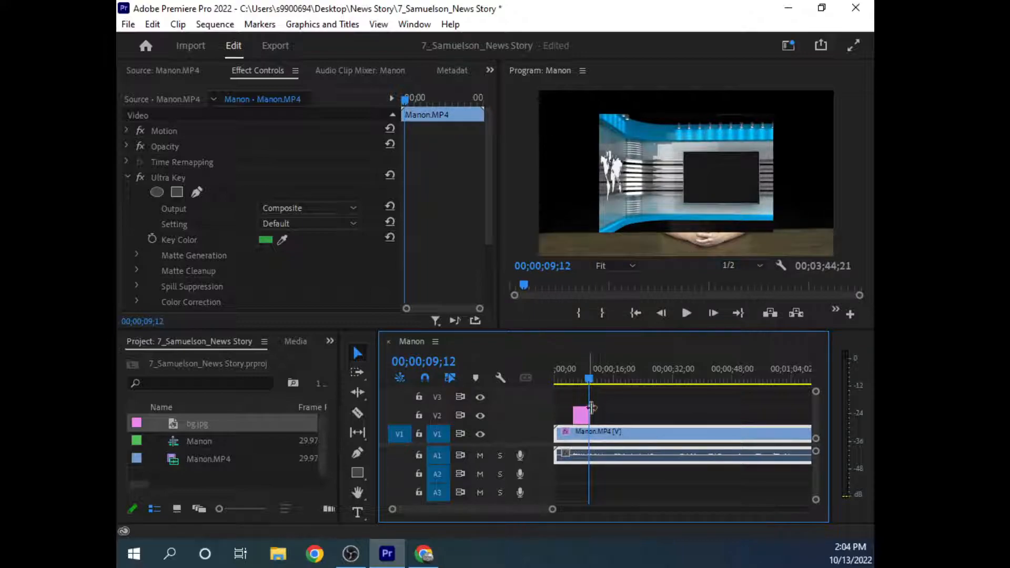
key(ctrl+z)
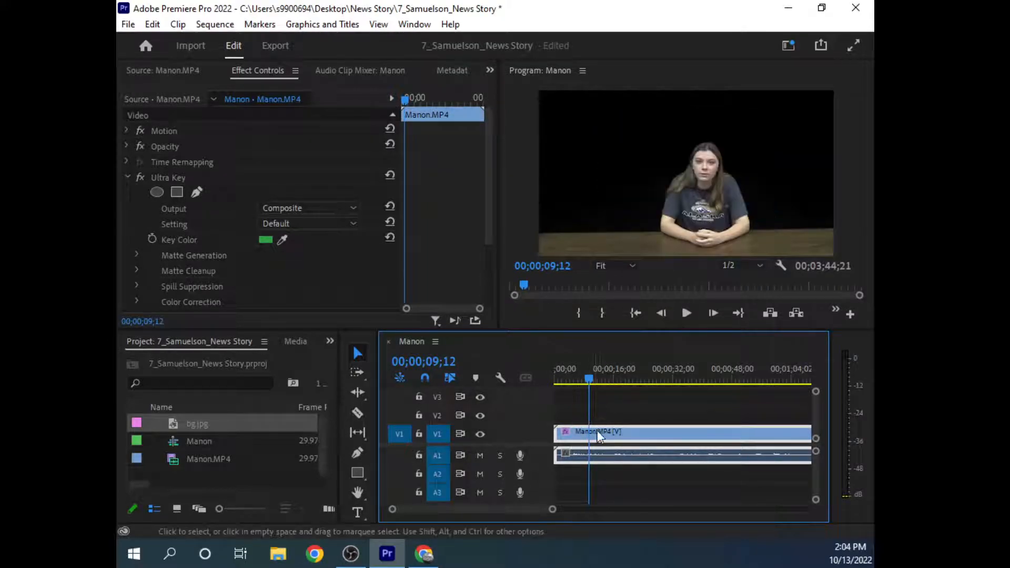
Move the keyed clip up to track V2 and place bg.jpg beneath it on V1 at the sequence start
click(605, 423)
drag(630, 431, 632, 415)
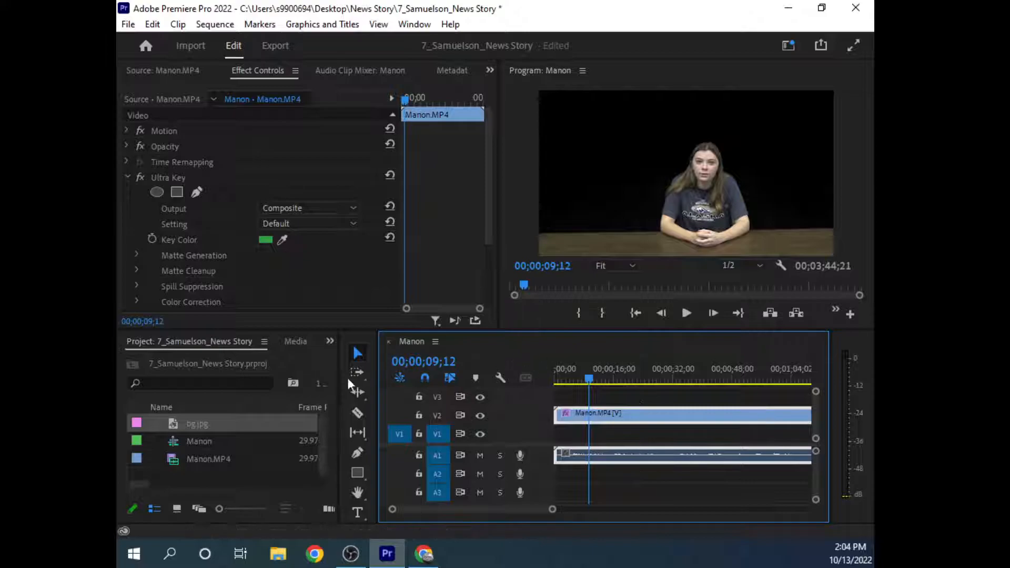
drag(185, 422, 560, 439)
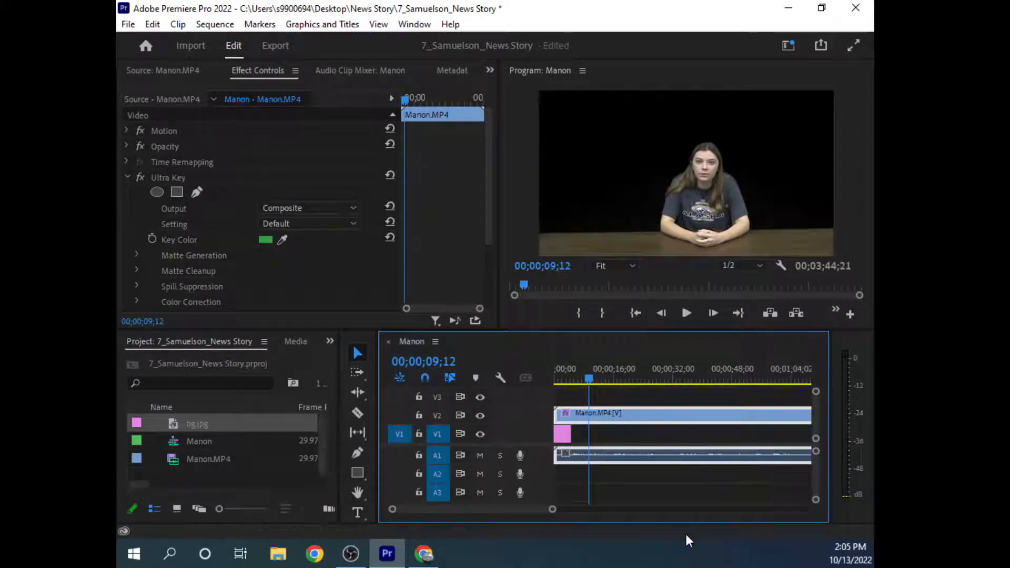
Extend the end of bg.jpg on track V1 to about 00;01;15 beneath the keyed clip
drag(552, 509, 583, 509)
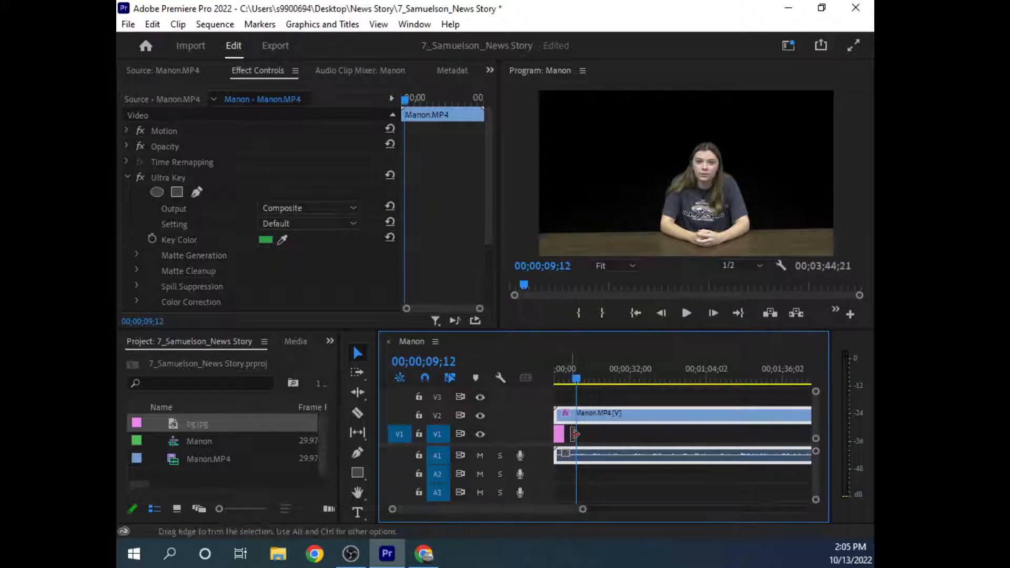
drag(561, 440, 730, 439)
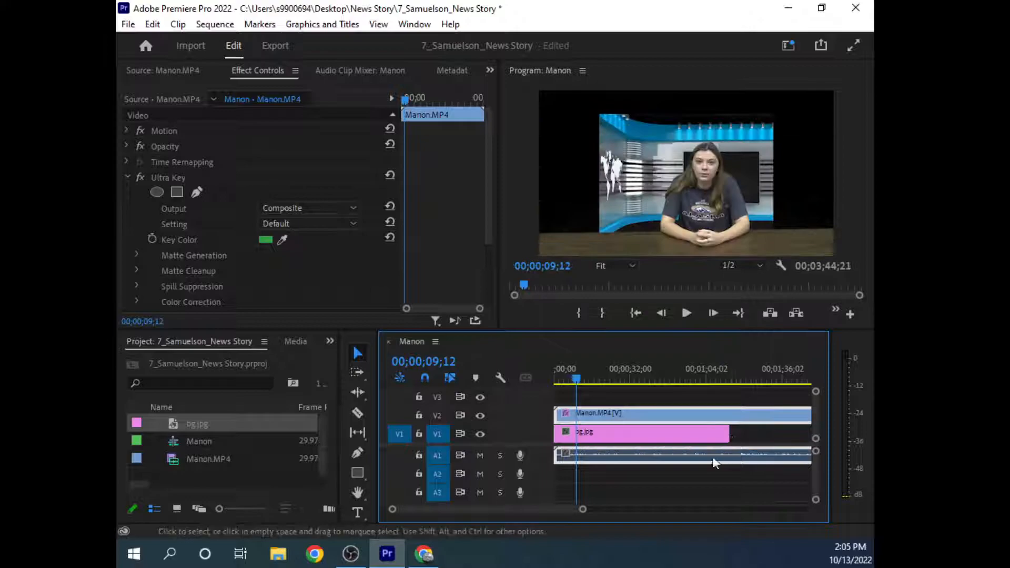
Extend the end of bg.jpg on track V1 further to about 00;03;04 beneath the keyed clip
drag(544, 512, 555, 510)
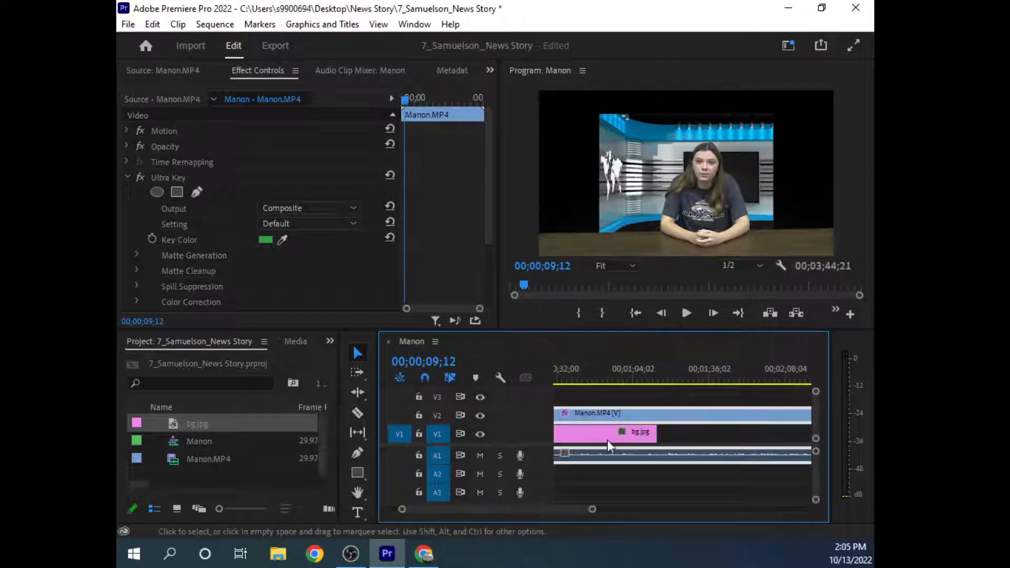
drag(656, 440, 790, 443)
drag(563, 510, 582, 510)
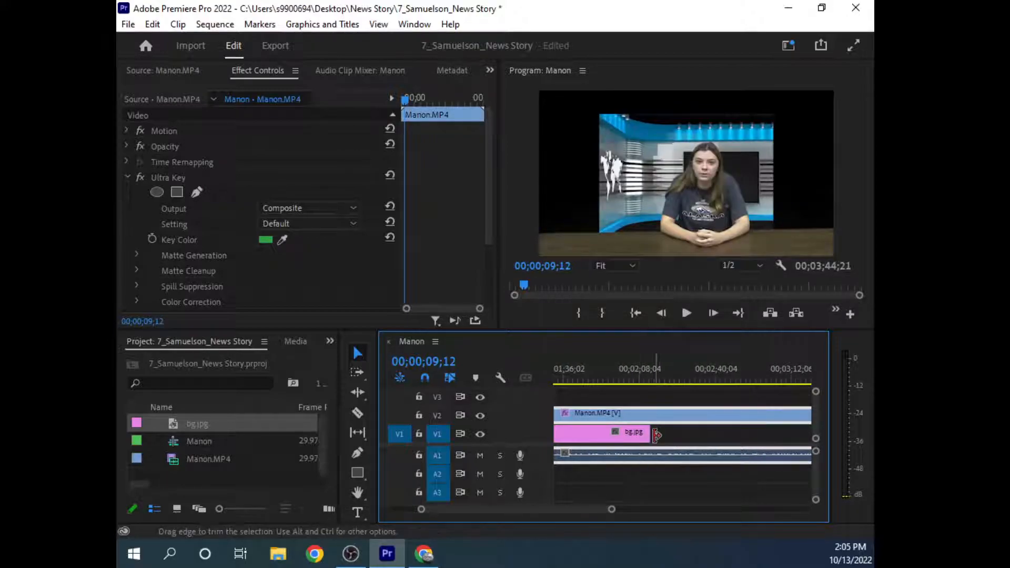
drag(648, 437, 772, 438)
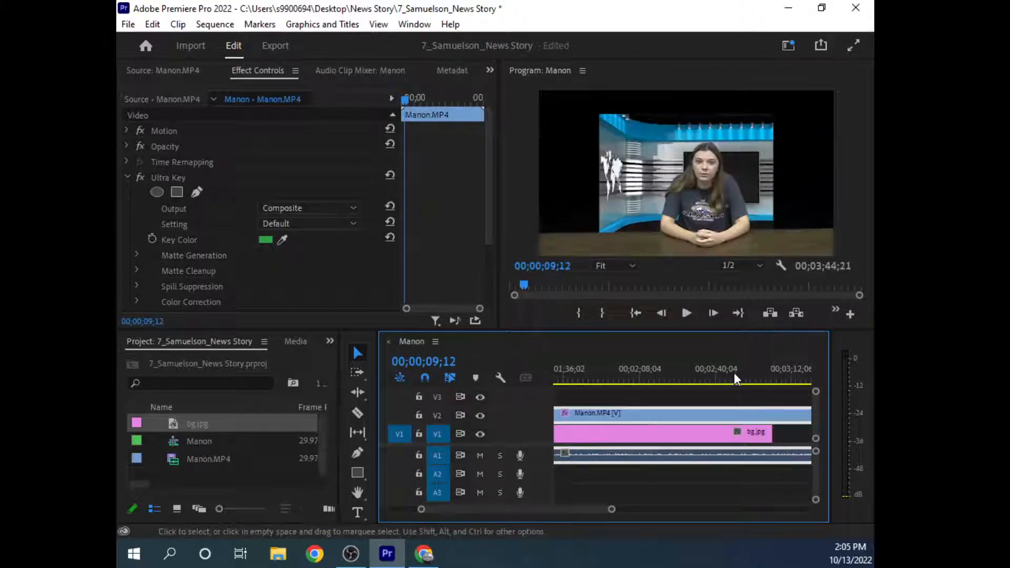
Try fitting the bg.jpg clip on track V1 to the frame size and undo the scaling
click(662, 432)
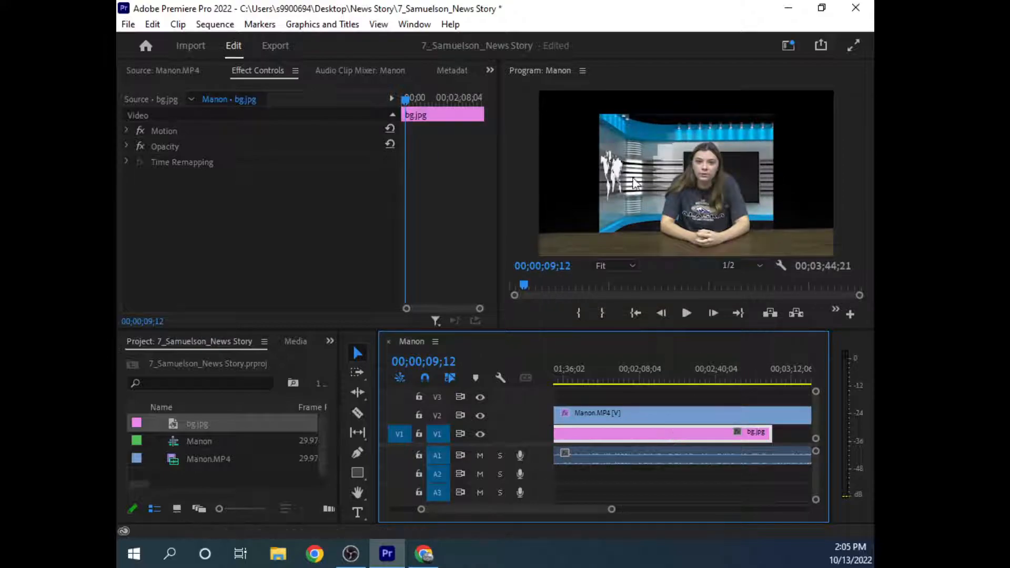
click(622, 191)
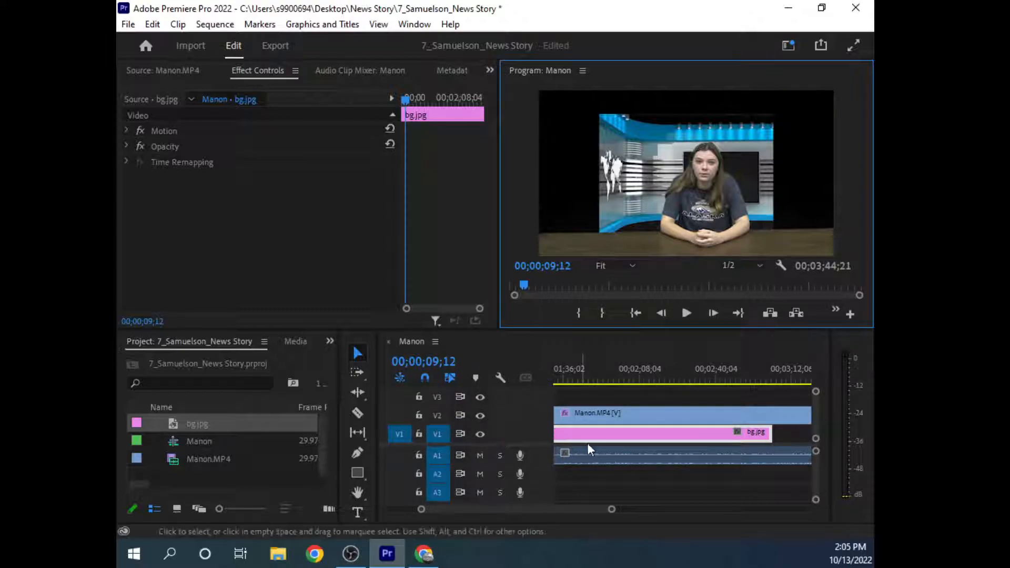
right_click(623, 437)
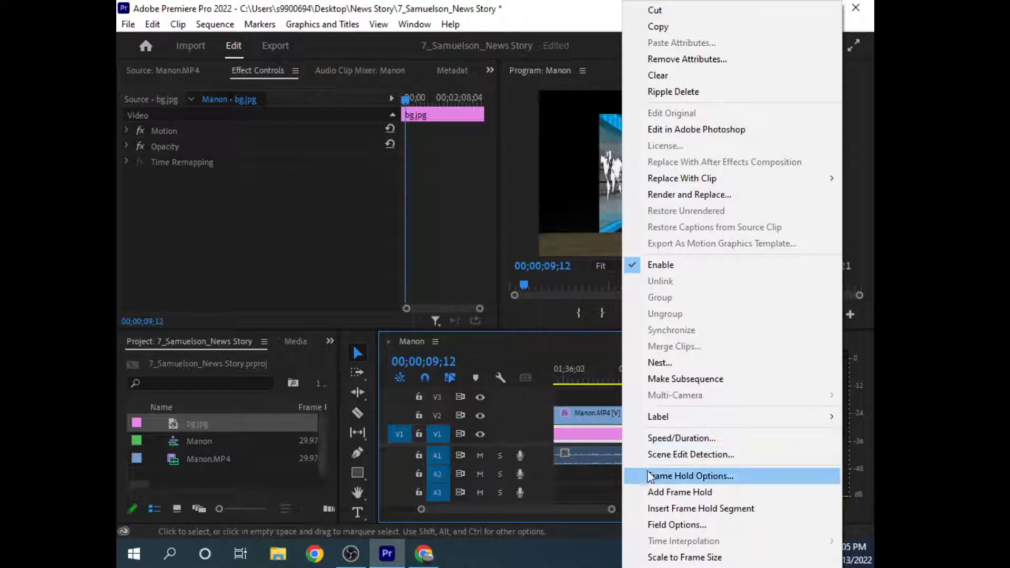
click(737, 564)
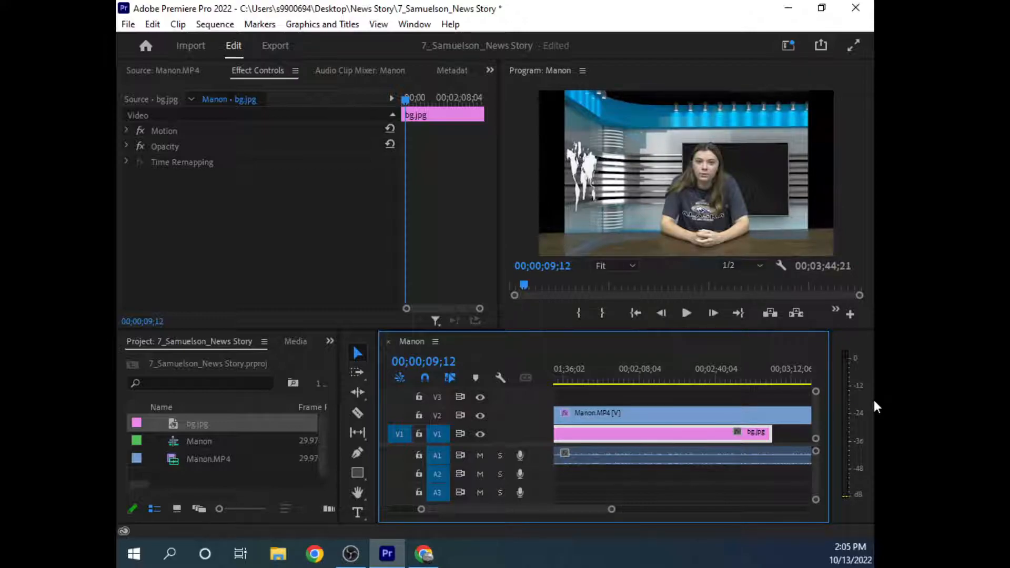
key(ctrl+z)
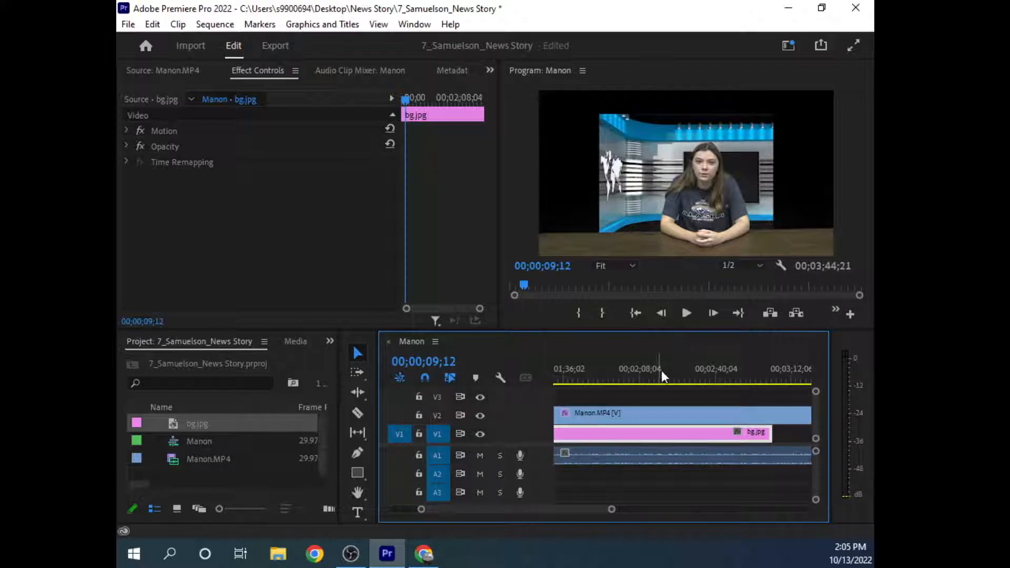
Apply Scale to Frame Size to the bg.jpg clip on track V1
right_click(691, 435)
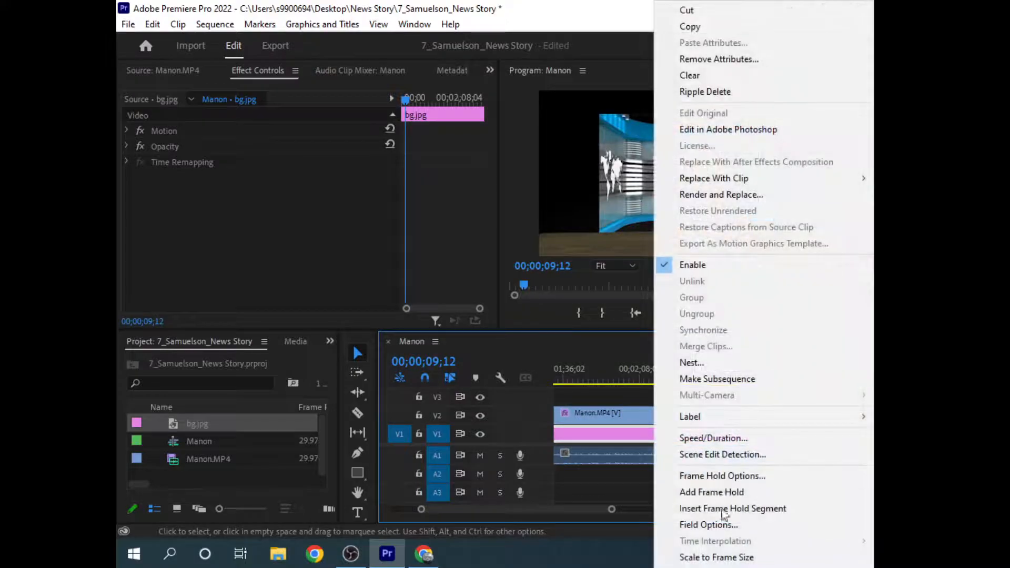
click(717, 558)
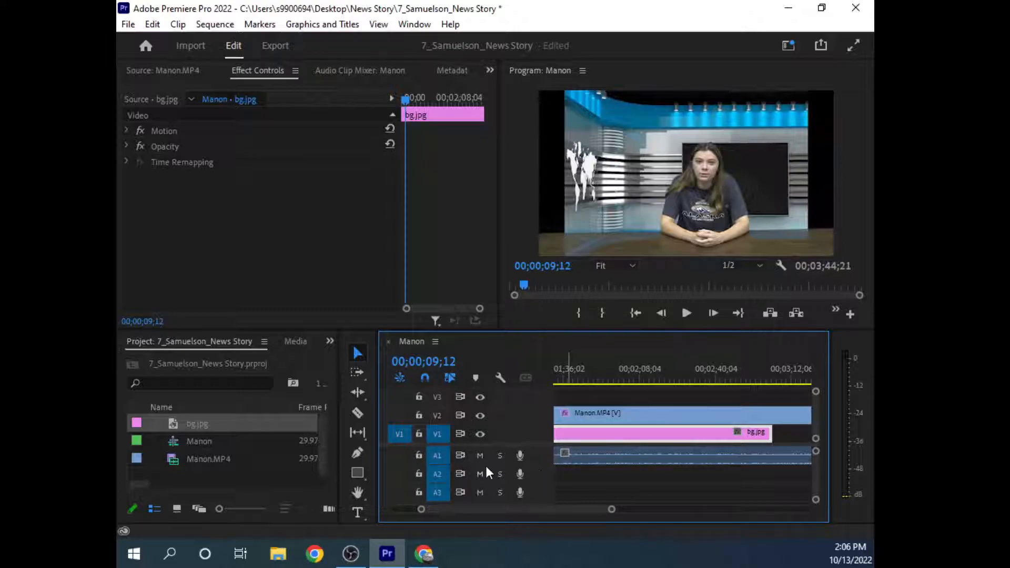
Enlarge audio track A1 and raise the volume level of the keyed clip's audio to 2.2 dB at 00;00;09;12
drag(487, 464, 500, 494)
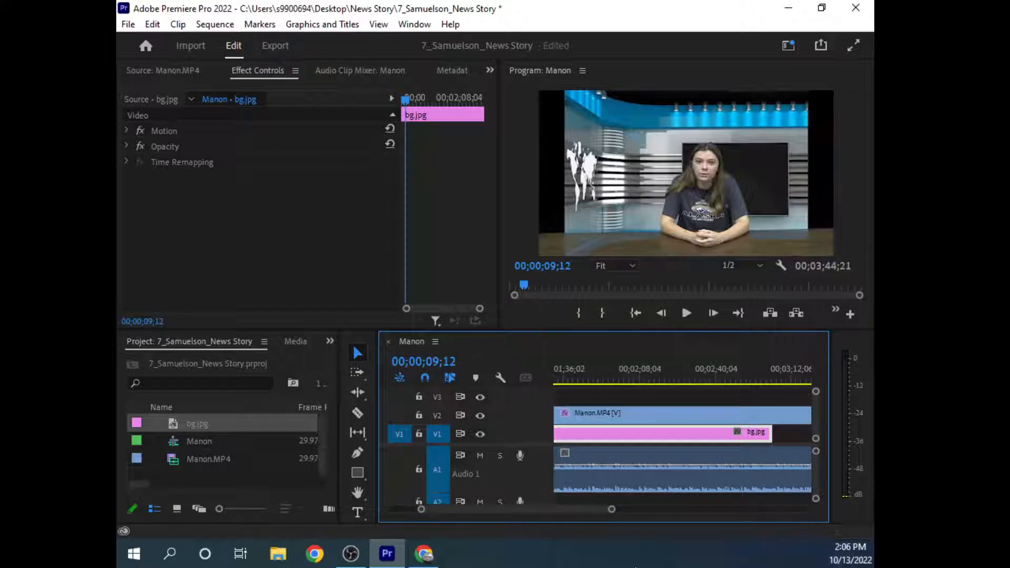
click(616, 474)
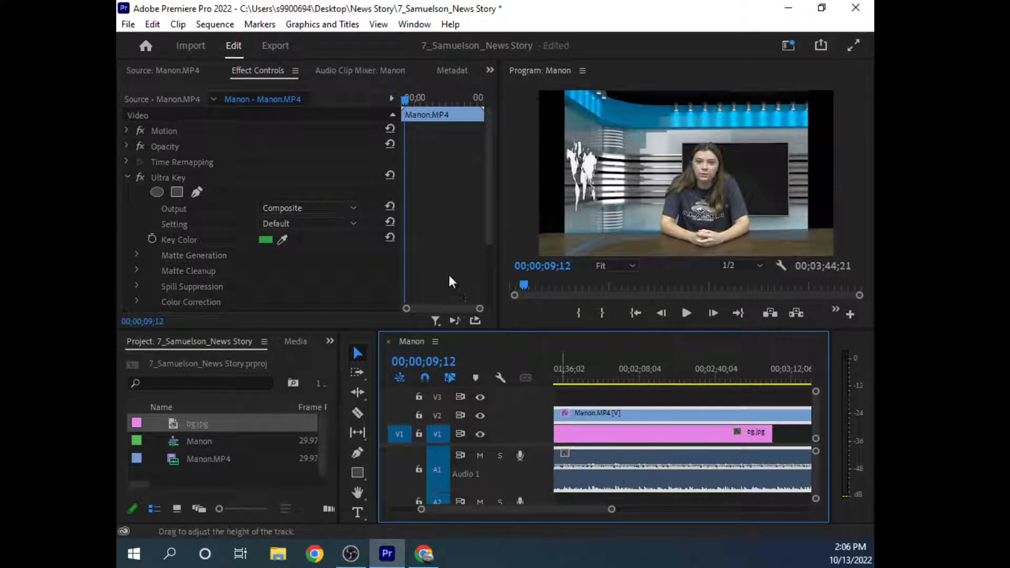
click(127, 176)
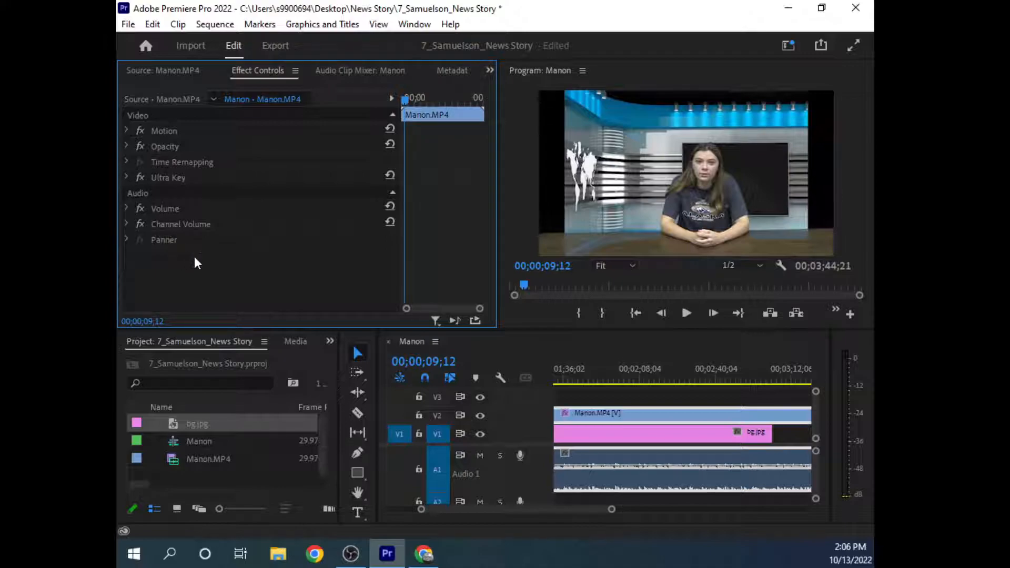
click(127, 207)
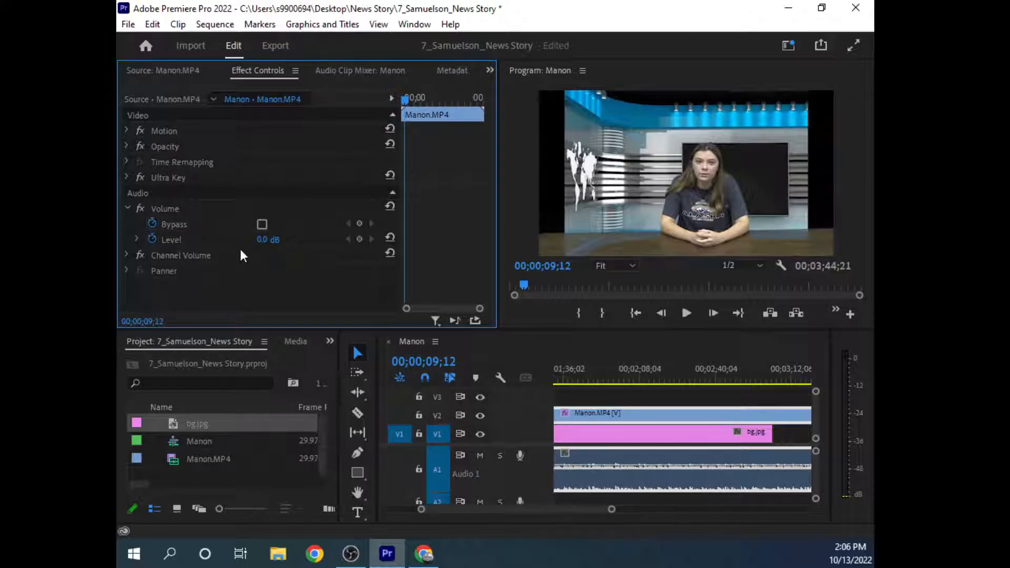
drag(263, 240, 292, 244)
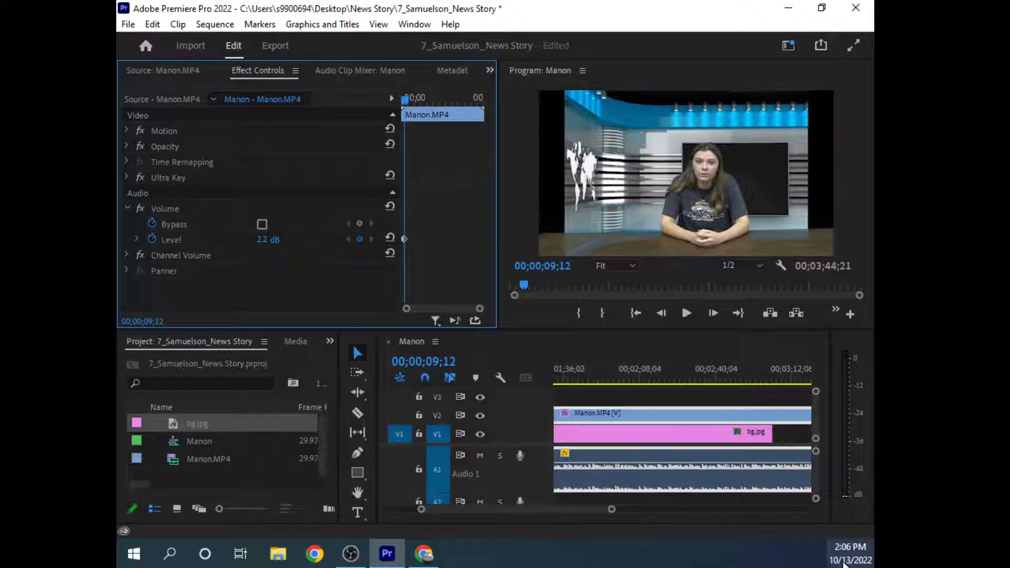
Play the sequence from 00;00;09;12 and raise the keyed clip's volume level further during playback
click(690, 311)
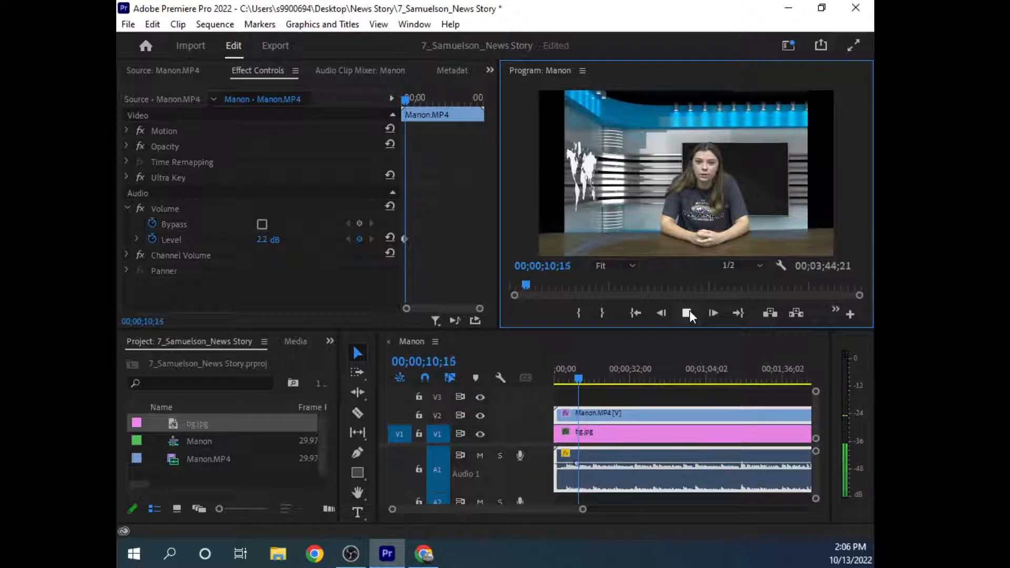
drag(273, 240, 295, 240)
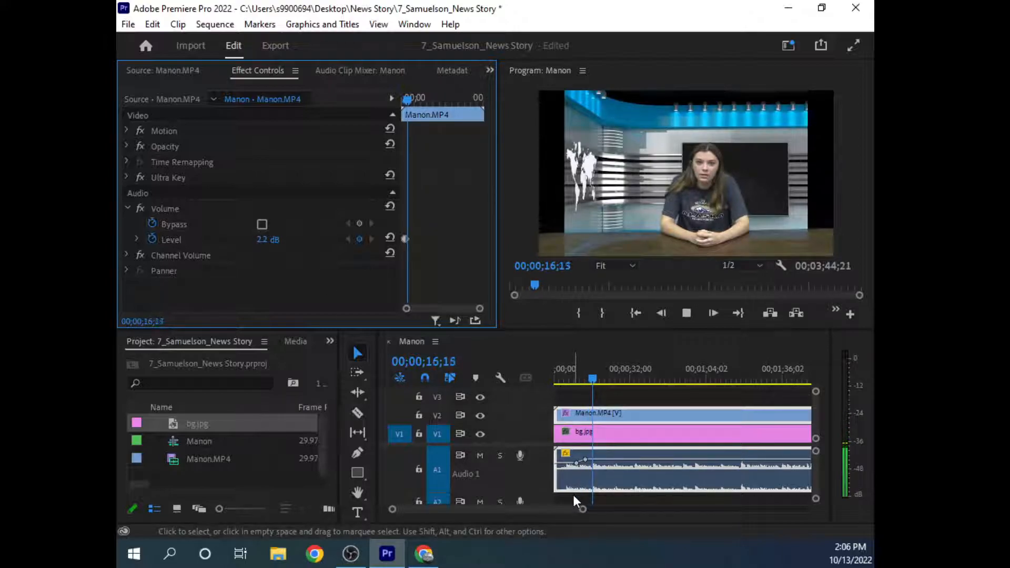